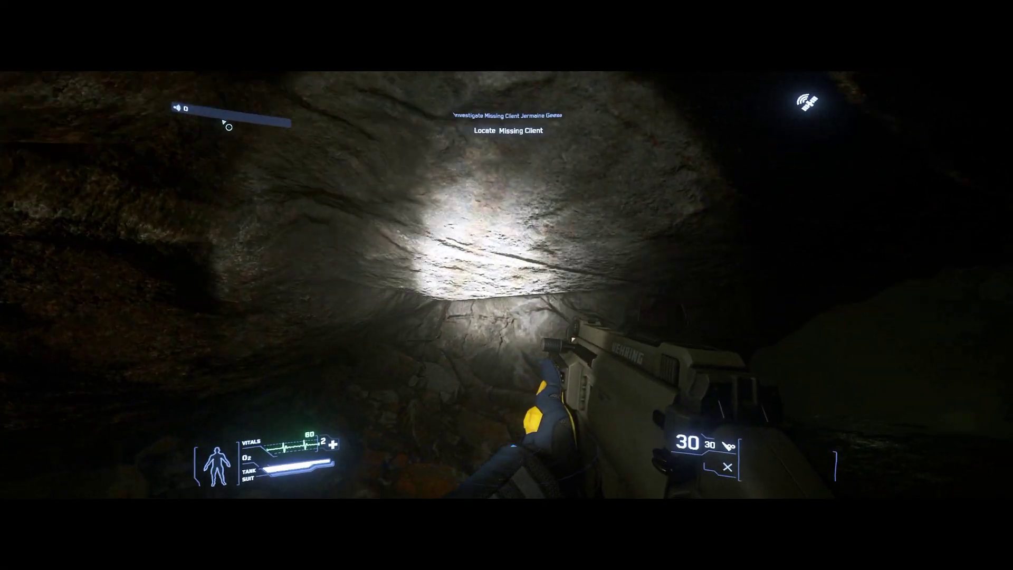
Step: Walk through the dark cave by flashlight, following its rocky passages in search of the missing client
key("w")
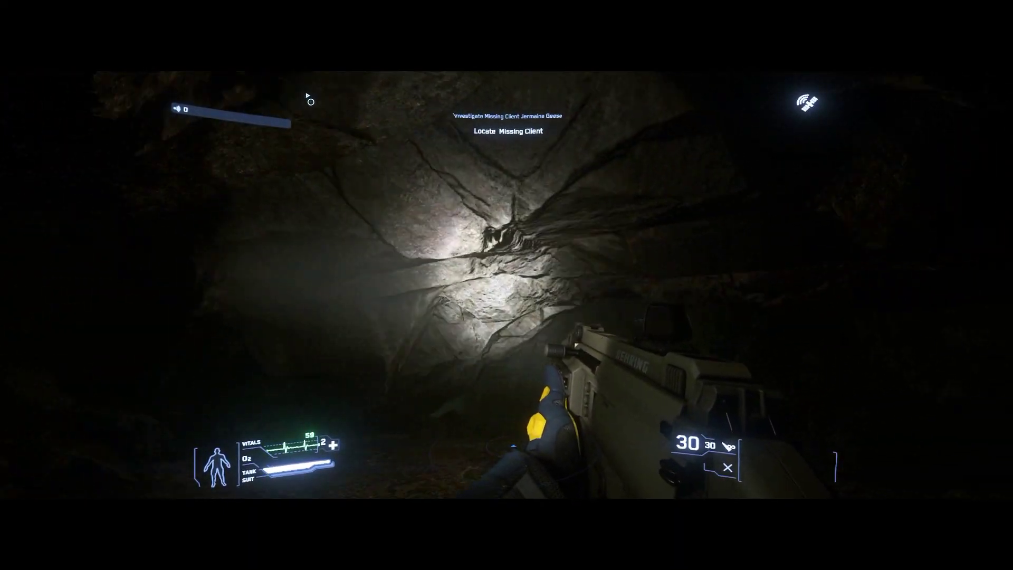
key("w")
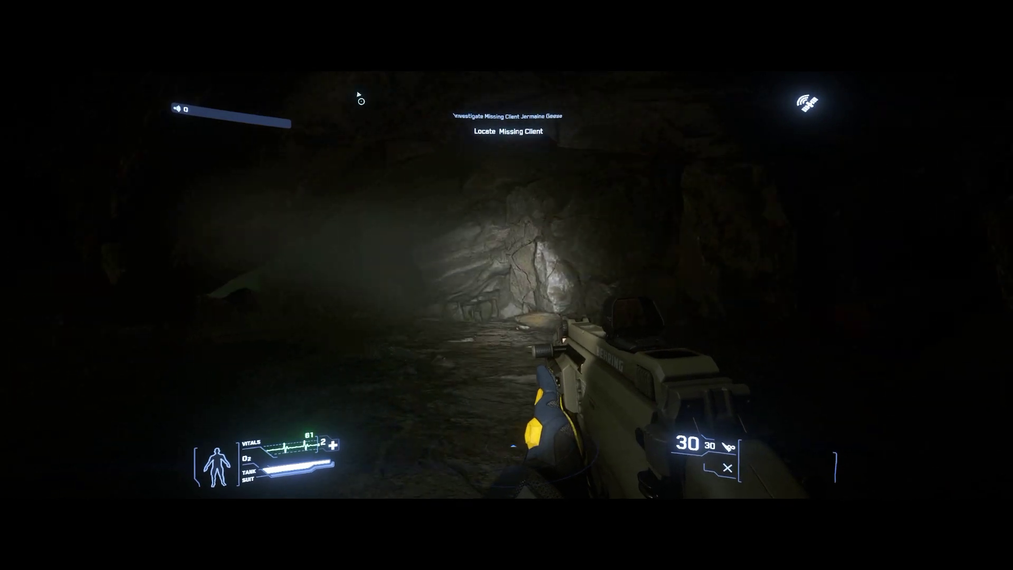
key("w")
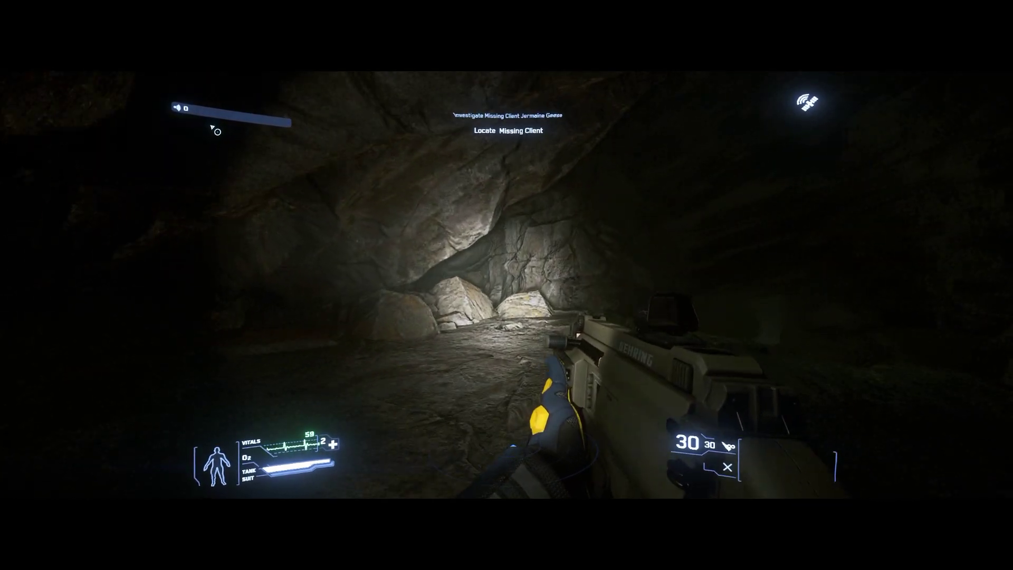
key("w")
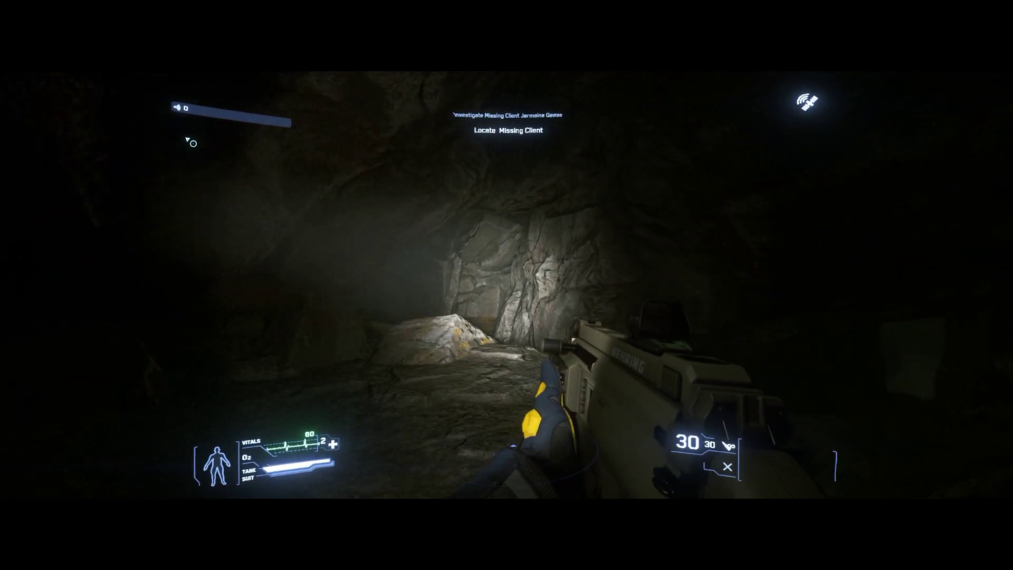
key("w")
key("w")
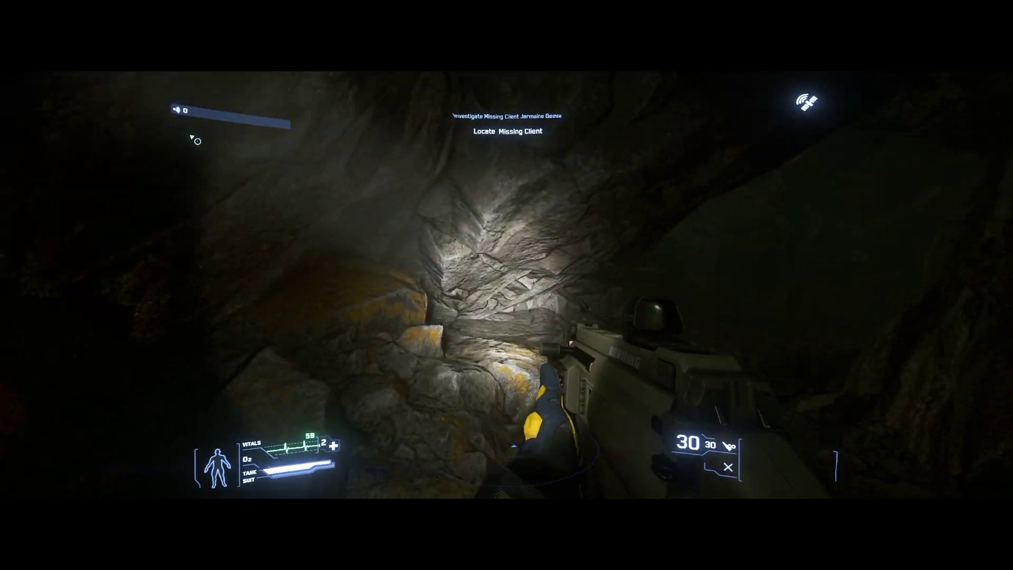
key("w")
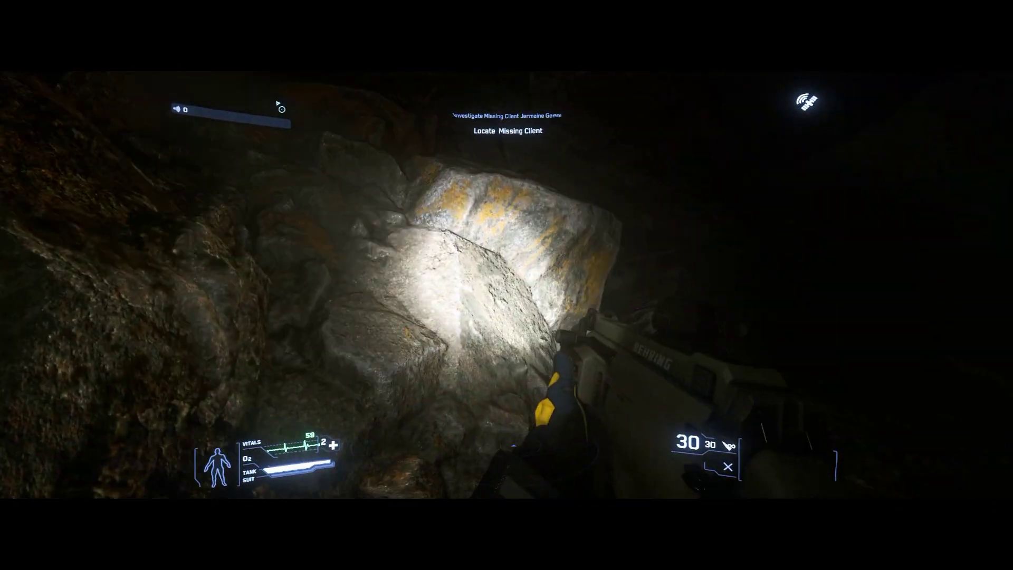
key("w")
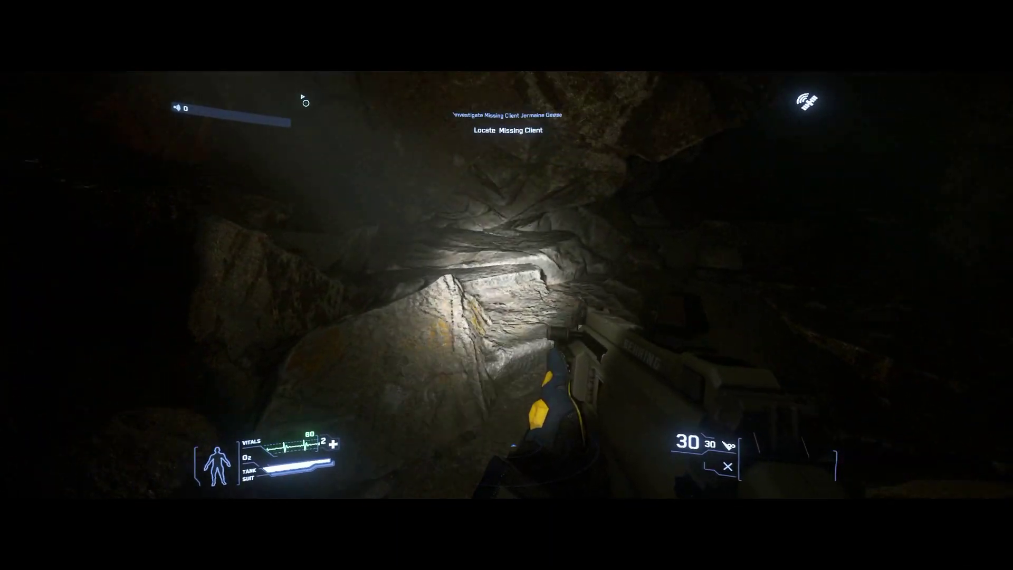
key("w")
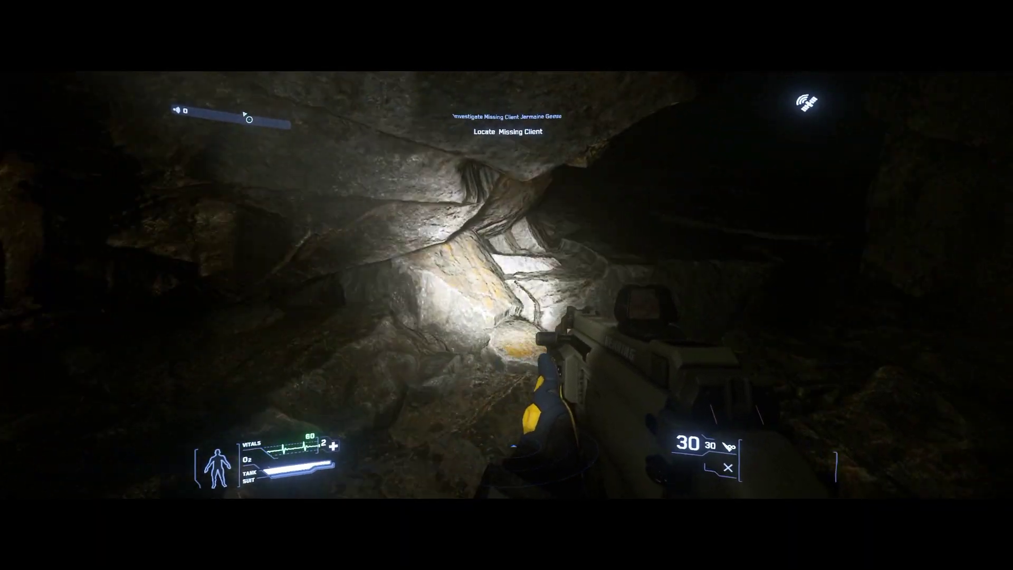
key("w")
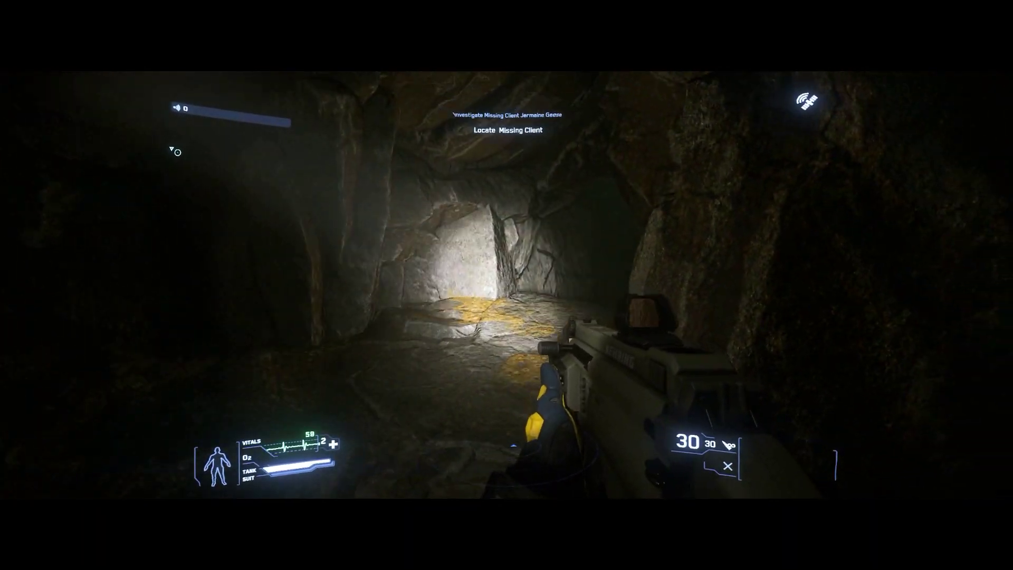
key("w")
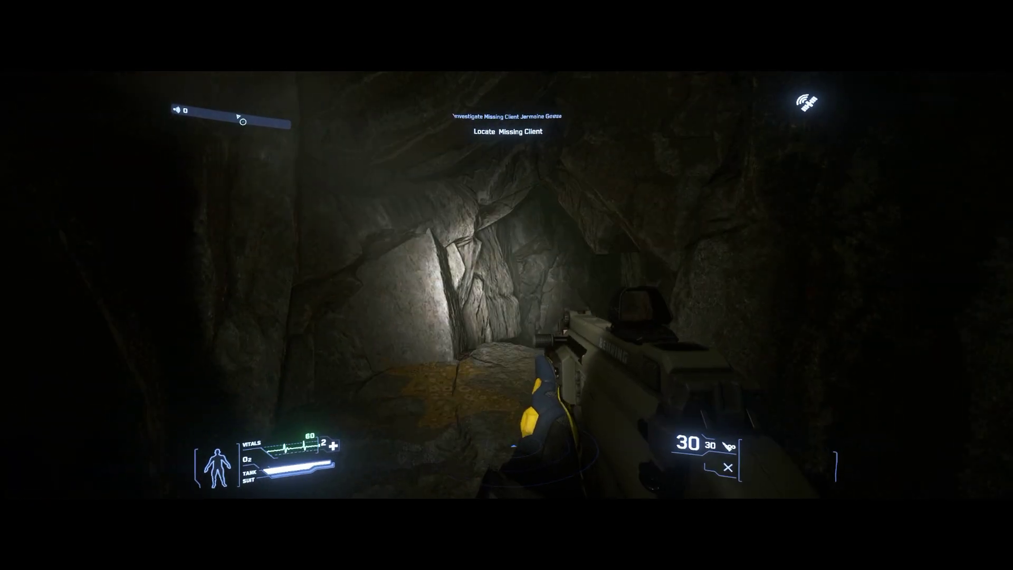
key("w")
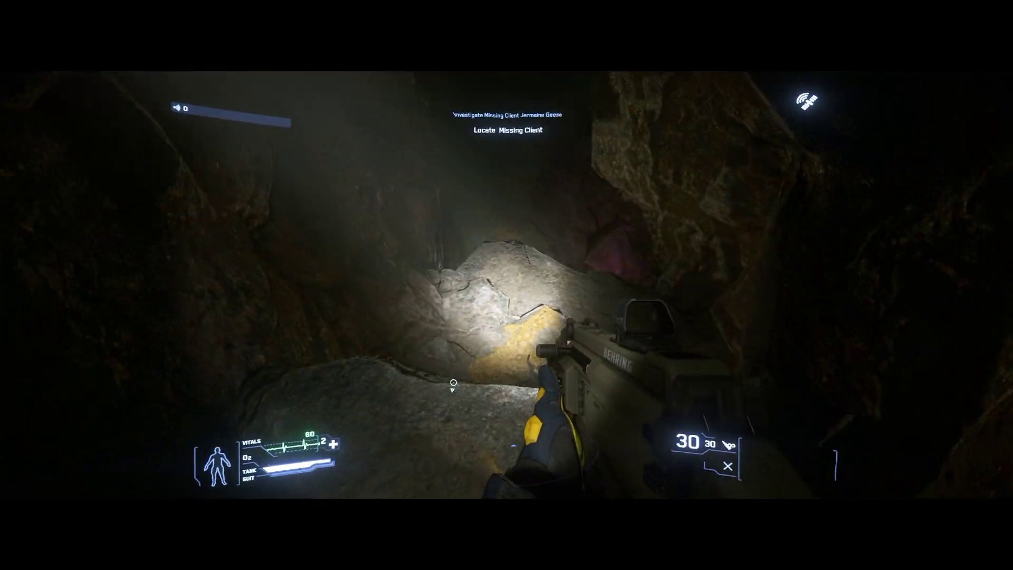
key("w")
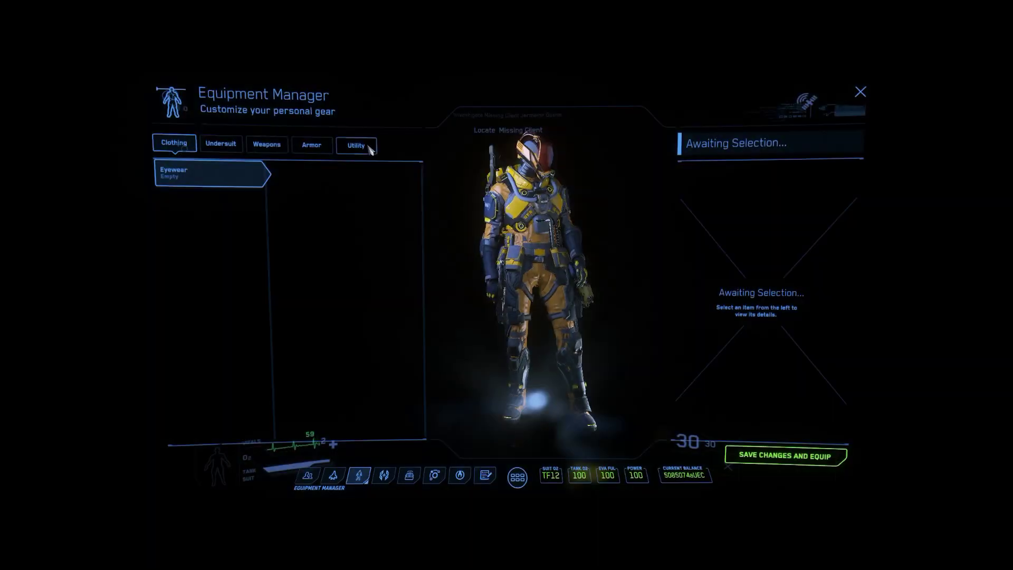
Step: Equip the QuikFlare as the utility item in the Equipment Manager and save the changes
left_click(368, 145)
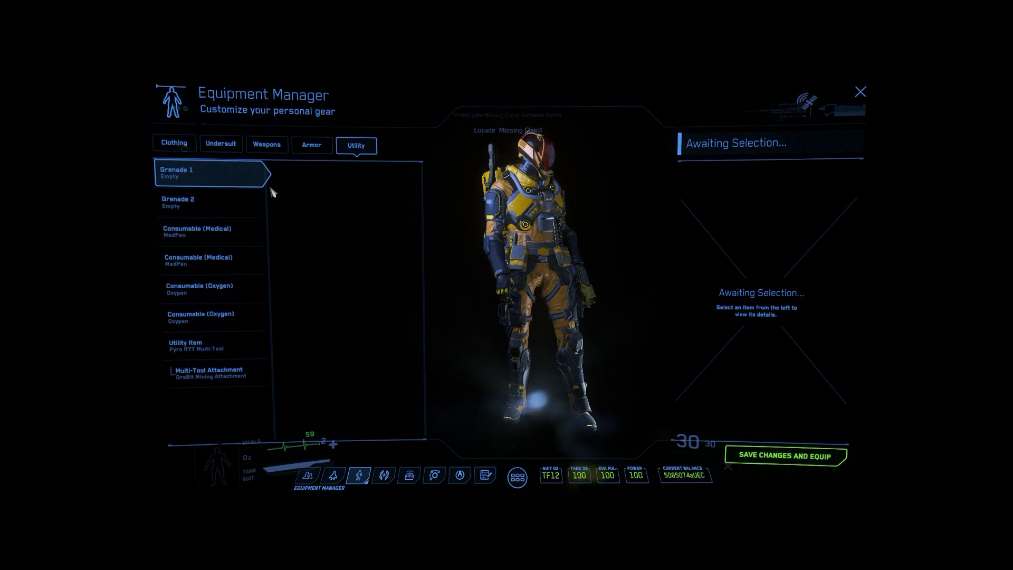
left_click(218, 353)
left_click(365, 197)
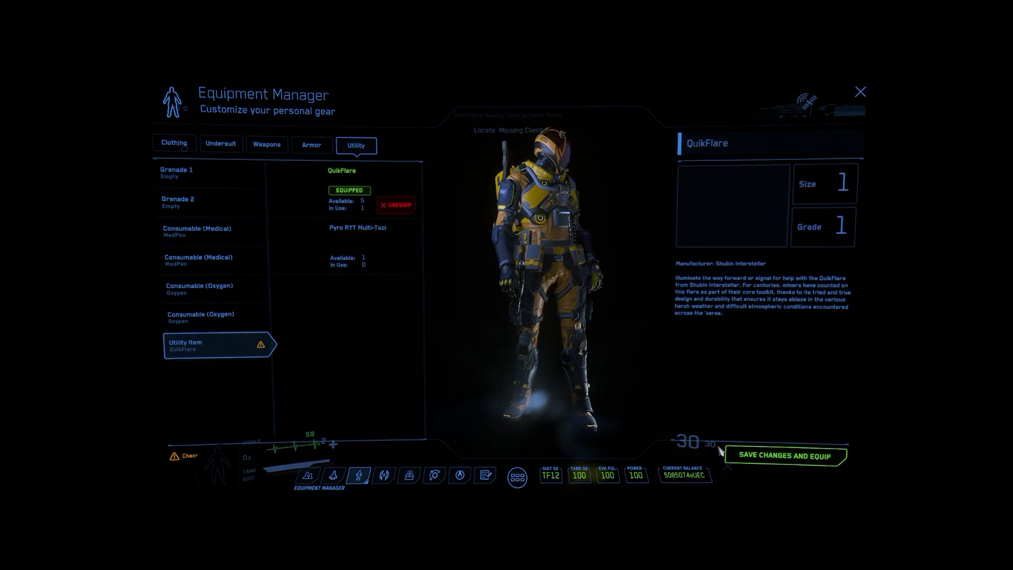
left_click(810, 460)
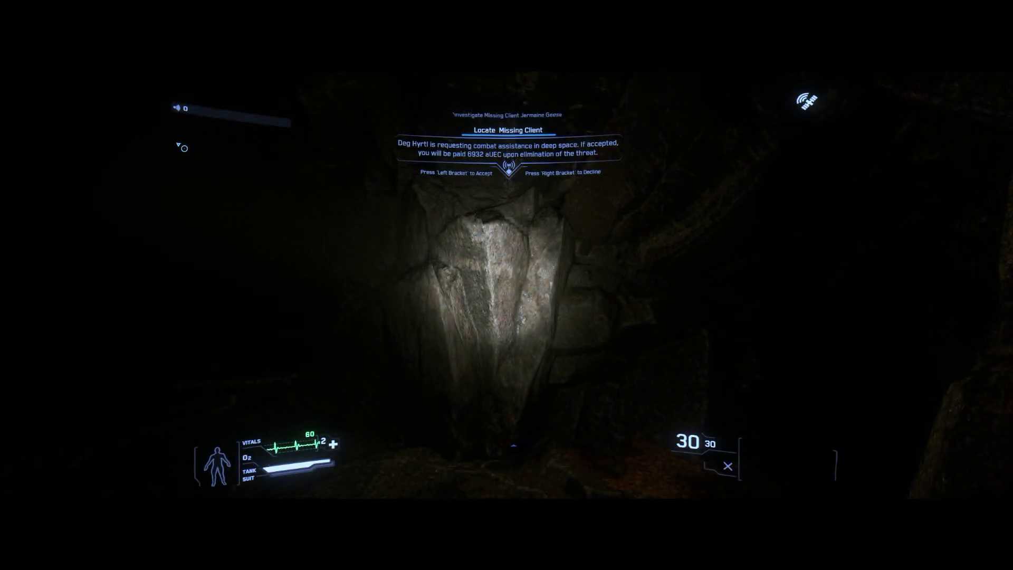
Step: Continue along the cave floor with the QuikFlare in hand, up to the rocks with yellow patches
key("w")
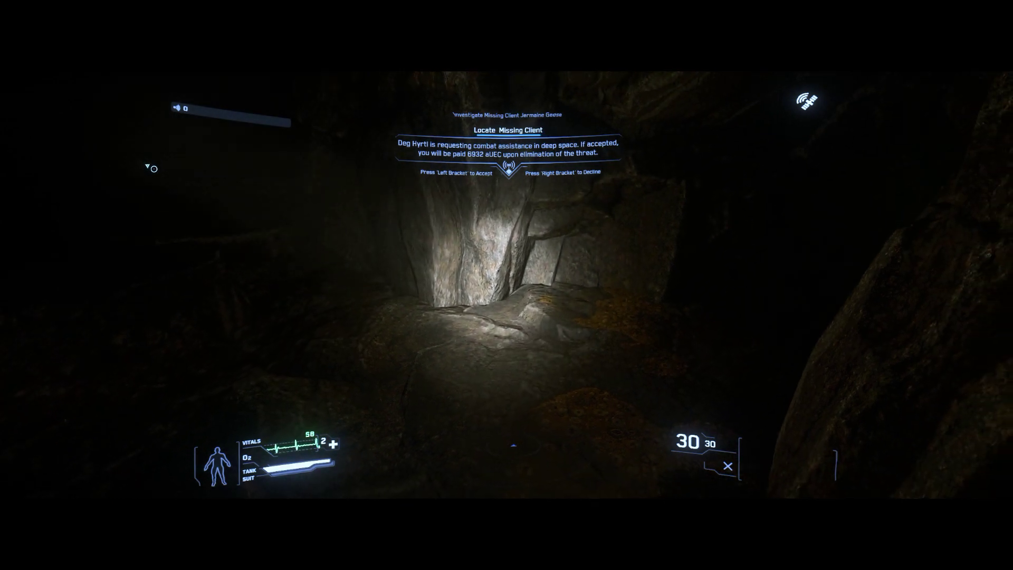
key("w")
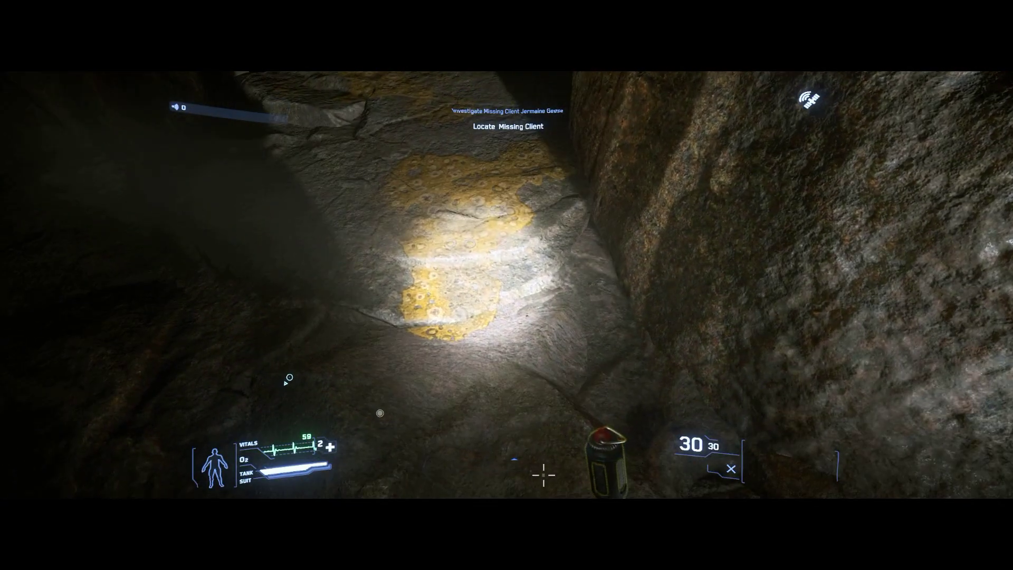
key("f")
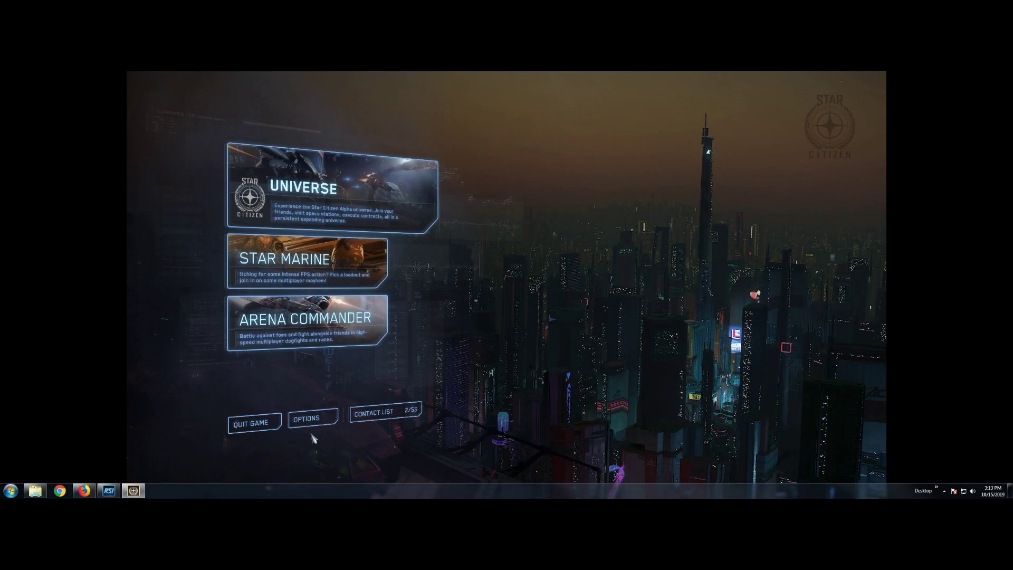
Step: View the Game Settings in the options and return to the main menu
left_click(312, 422)
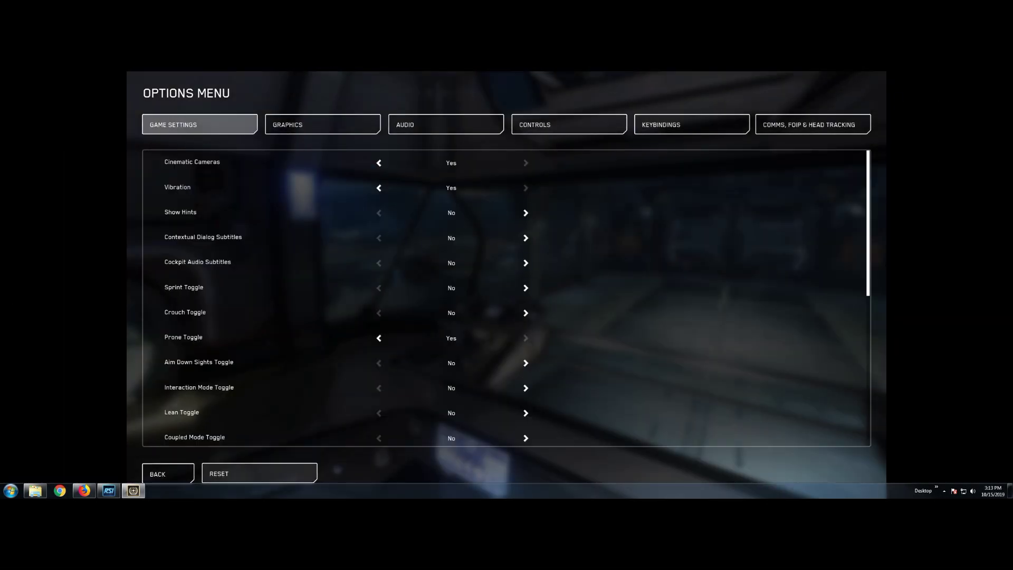
left_click(167, 475)
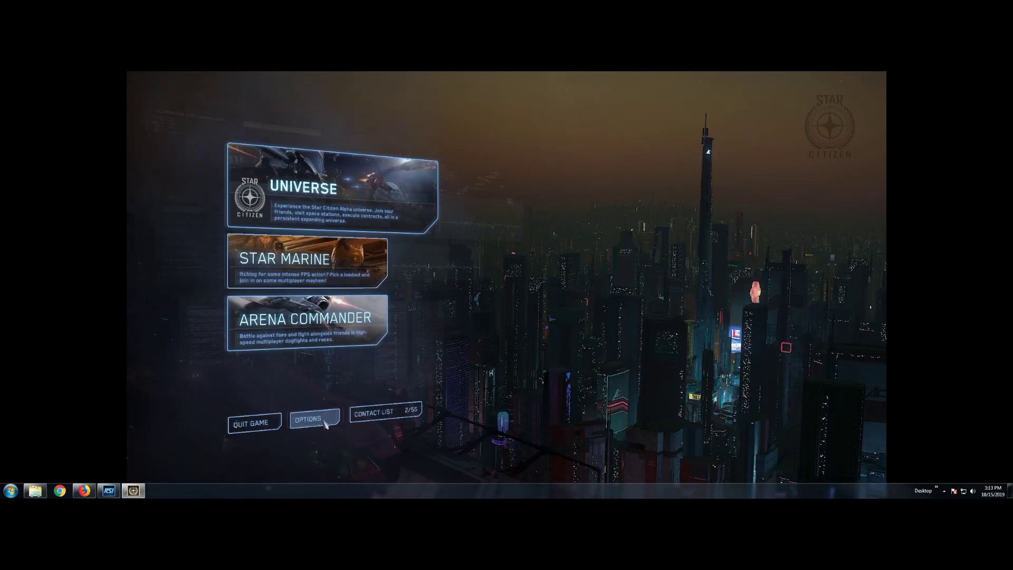
Step: Quit the game, confirm the exit and close the Star Citizen launcher
left_click(264, 423)
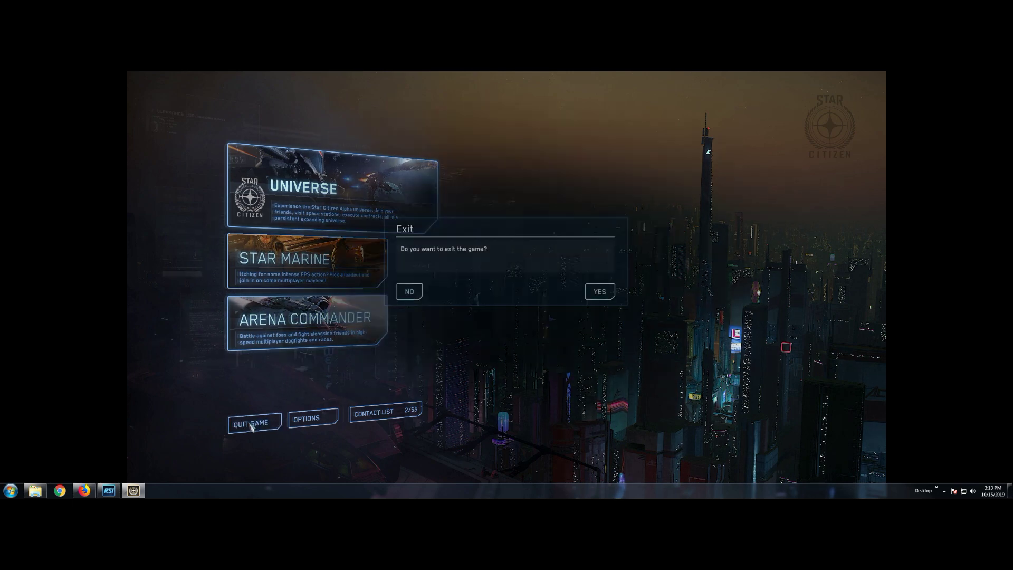
left_click(606, 294)
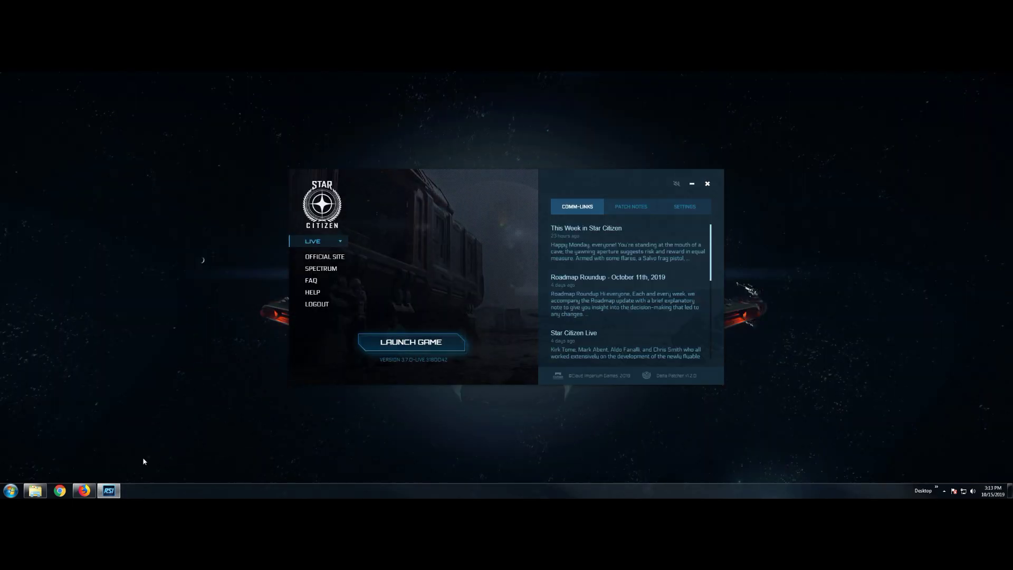
left_click(707, 184)
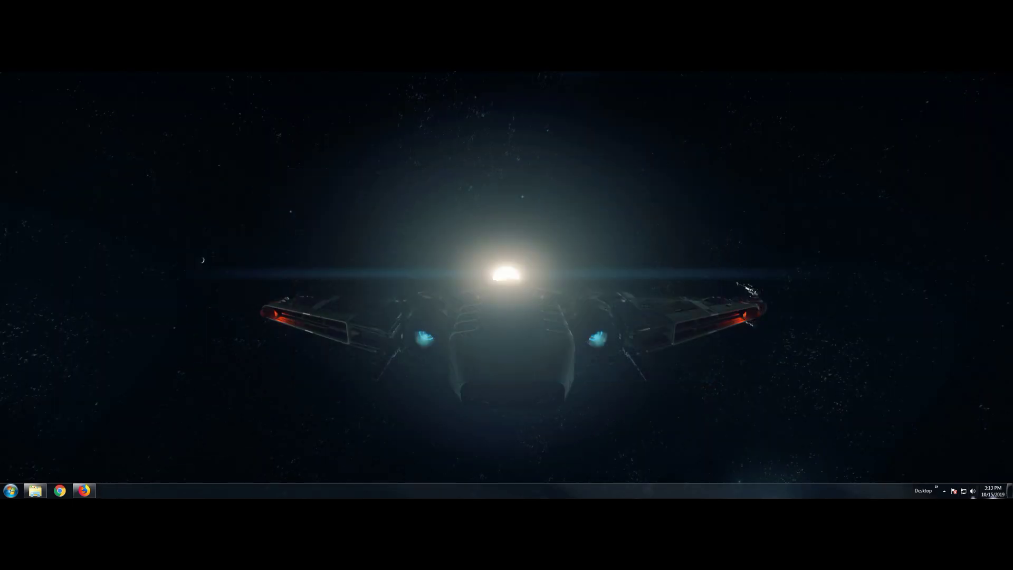
Step: Switch to Windows Explorer and open the default profile folder under StarCitizen, LIVE, USER, Profiles
left_click(35, 490)
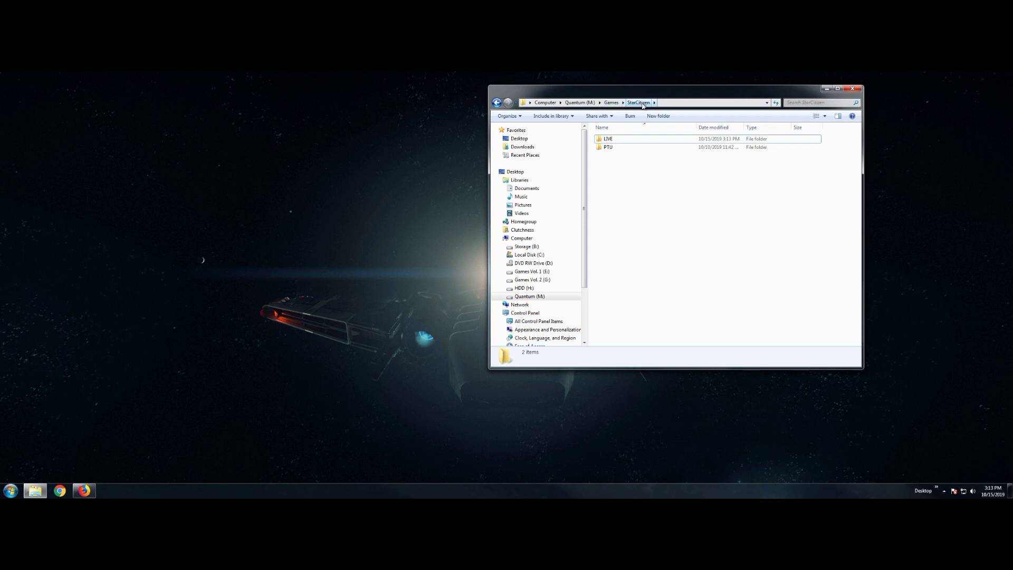
double_click(618, 142)
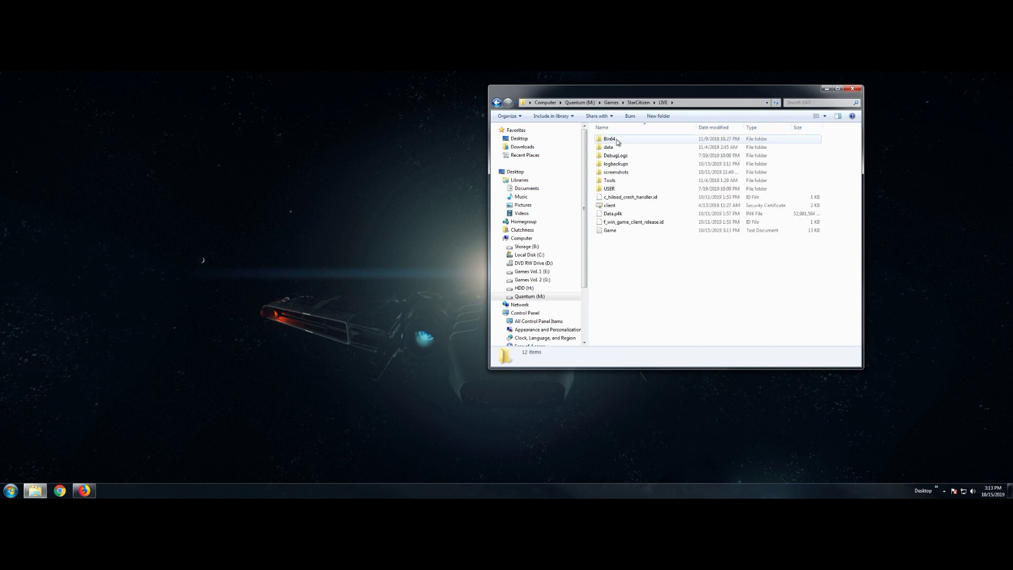
double_click(612, 188)
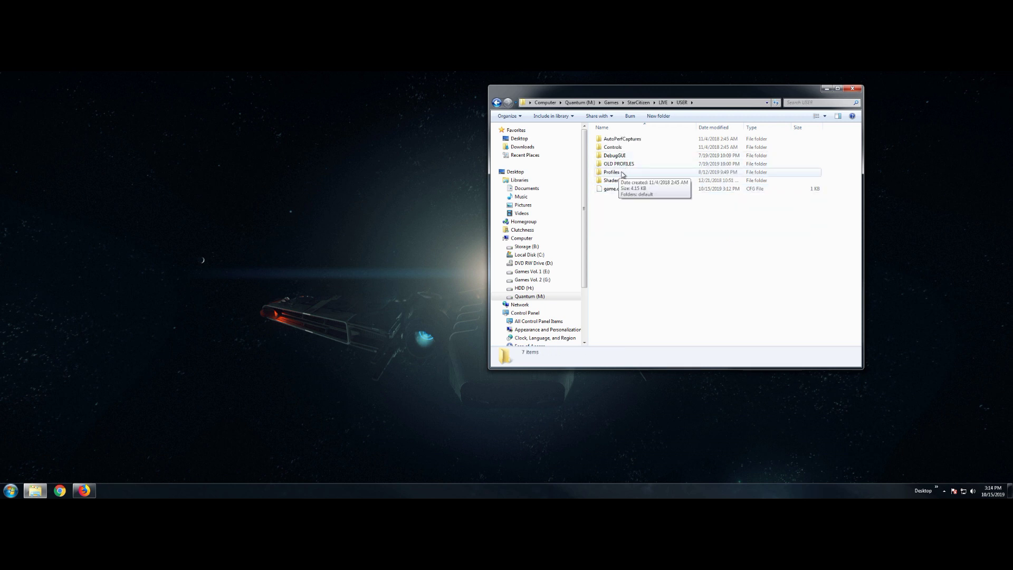
double_click(611, 172)
left_click(611, 140)
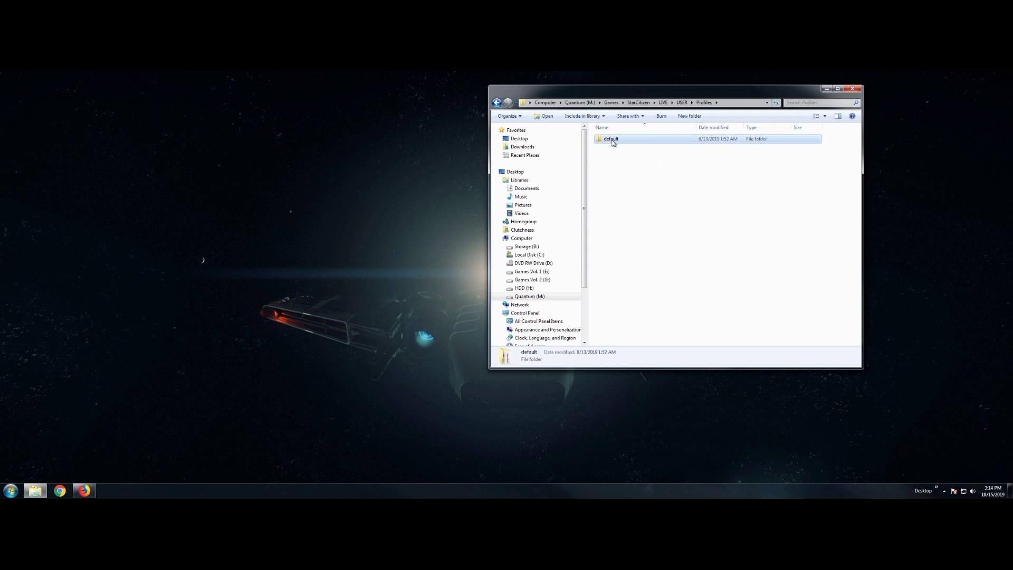
double_click(614, 139)
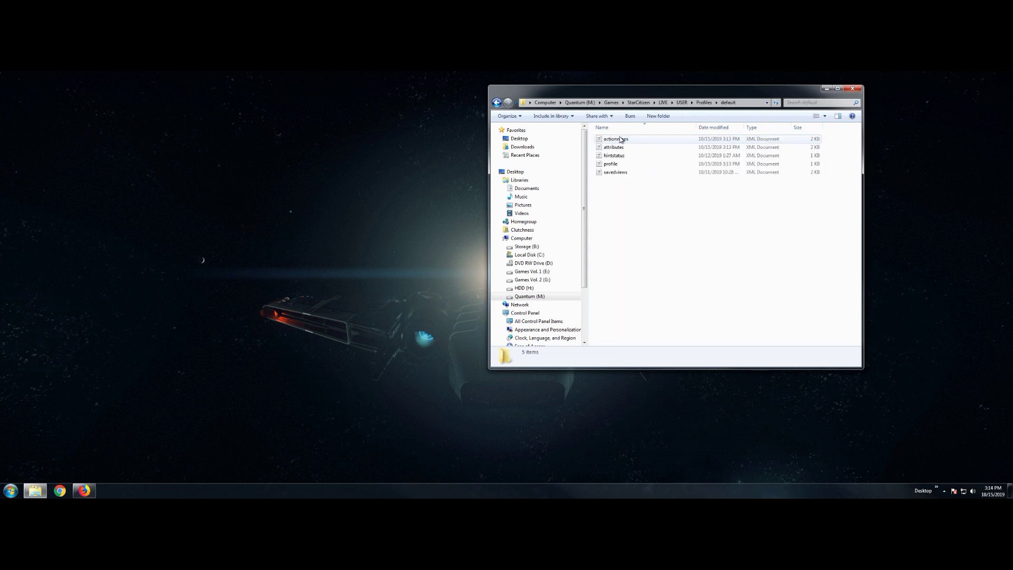
Step: Return to the Profiles folder and copy its default folder
key("BackSpace")
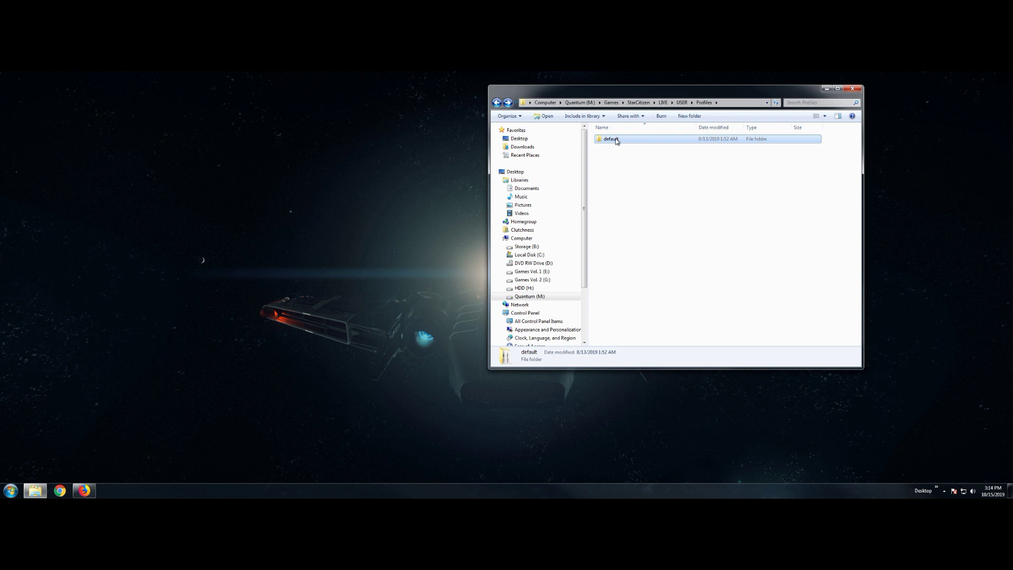
right_click(616, 143)
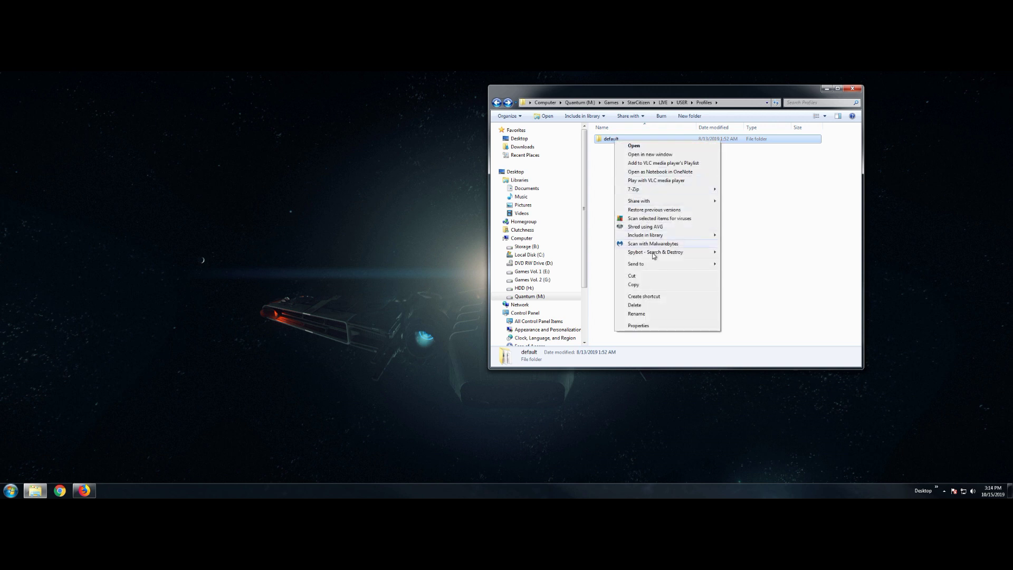
left_click(648, 284)
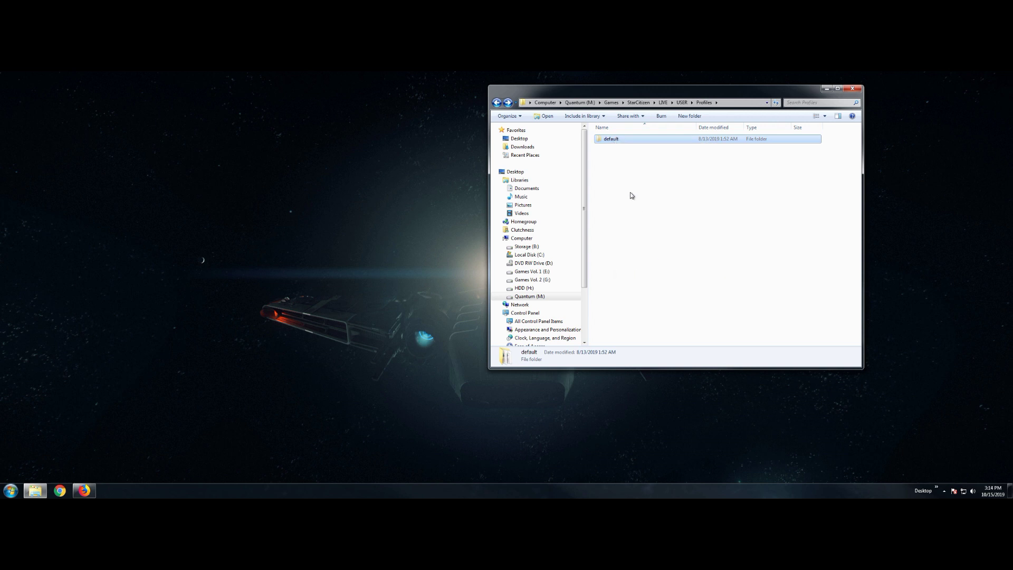
Step: Paste the copied default folder into OLD PROFILES under USER and rename the copy as default101519
left_click(683, 102)
left_click(603, 166)
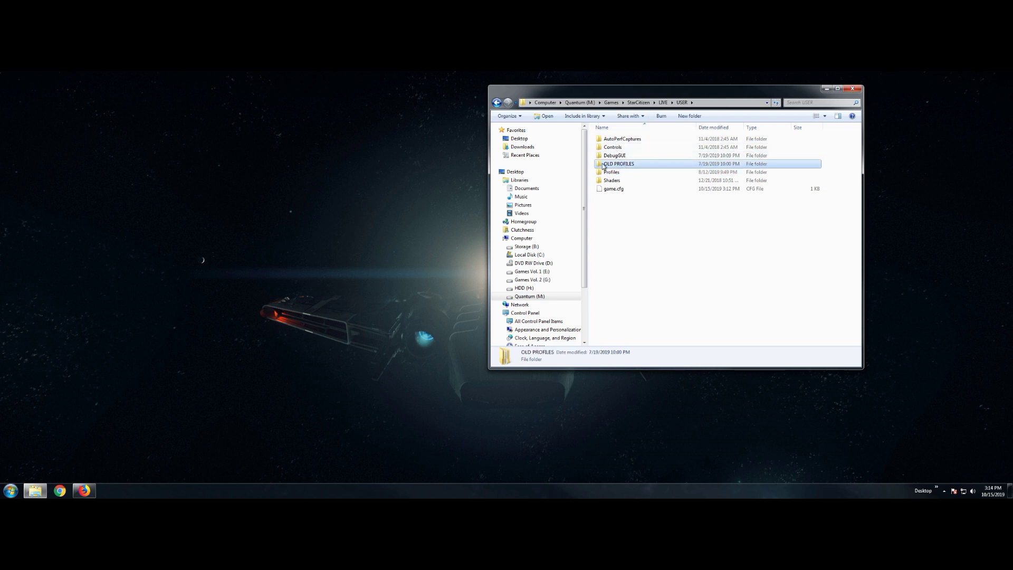
right_click(609, 206)
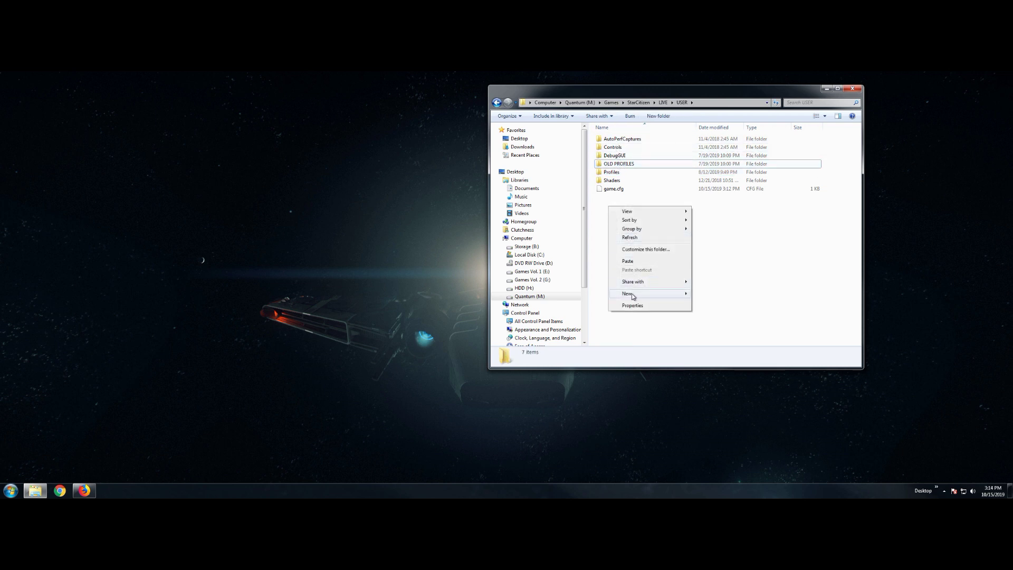
left_click(620, 166)
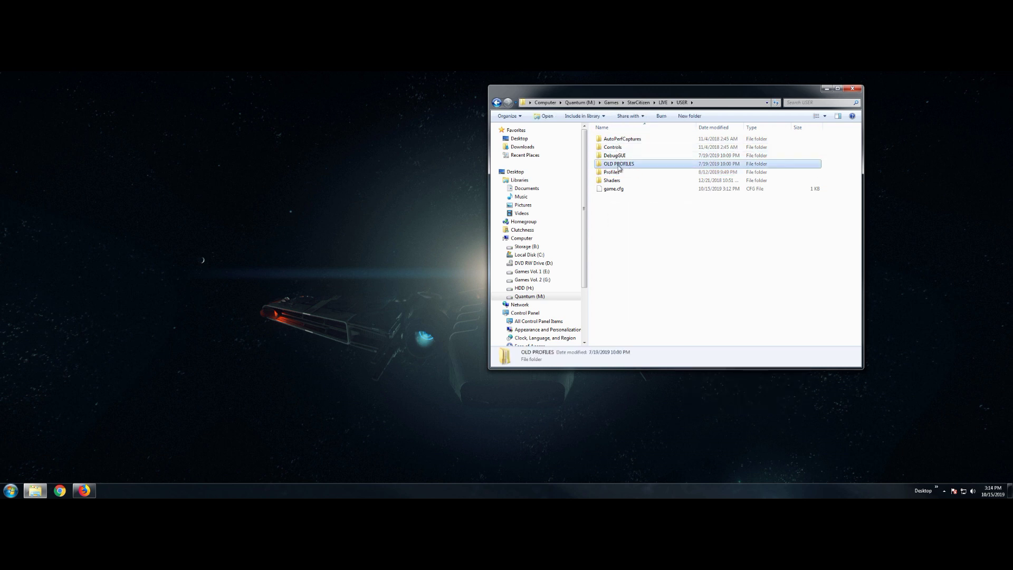
double_click(618, 166)
right_click(612, 173)
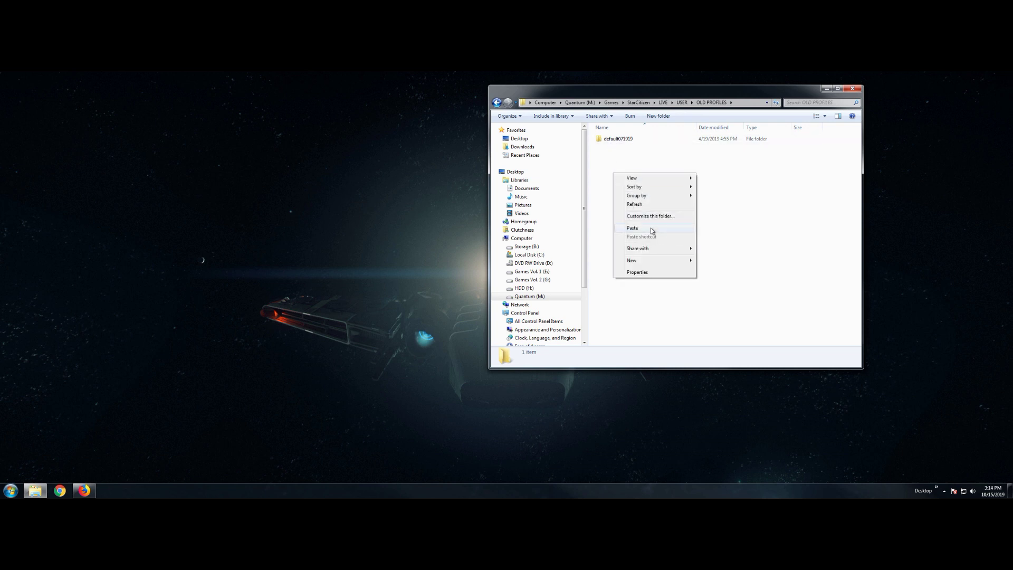
left_click(652, 229)
left_click(620, 150)
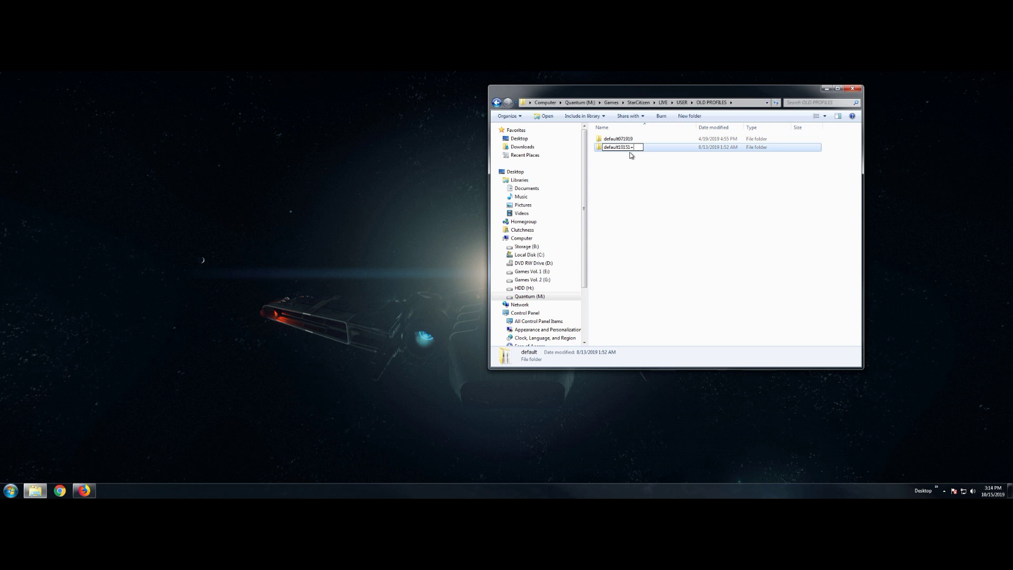
left_click(674, 201)
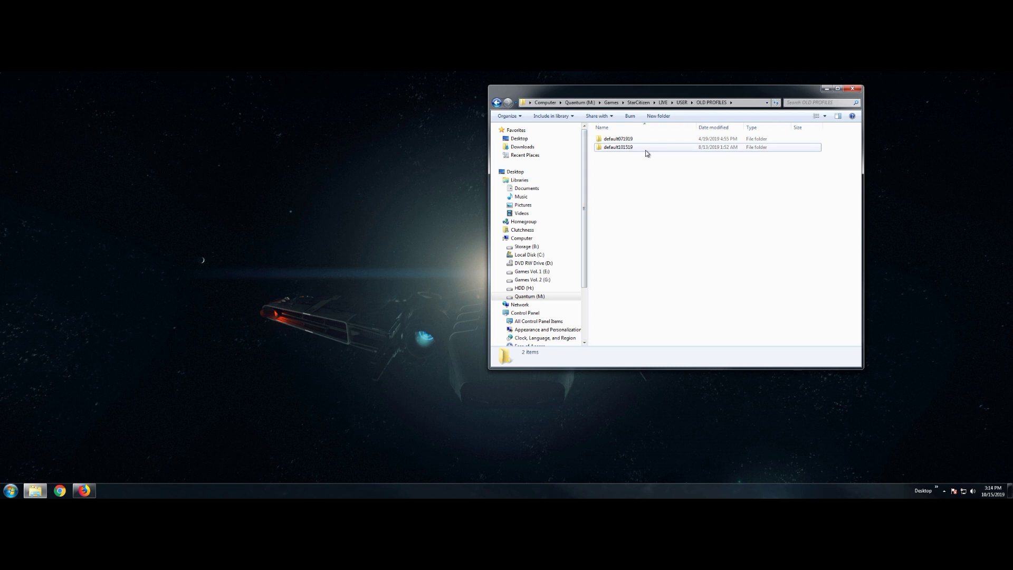
Step: Close the Explorer window and start the RSI Launcher from the desktop items
key("BackSpace")
key("alt+F4")
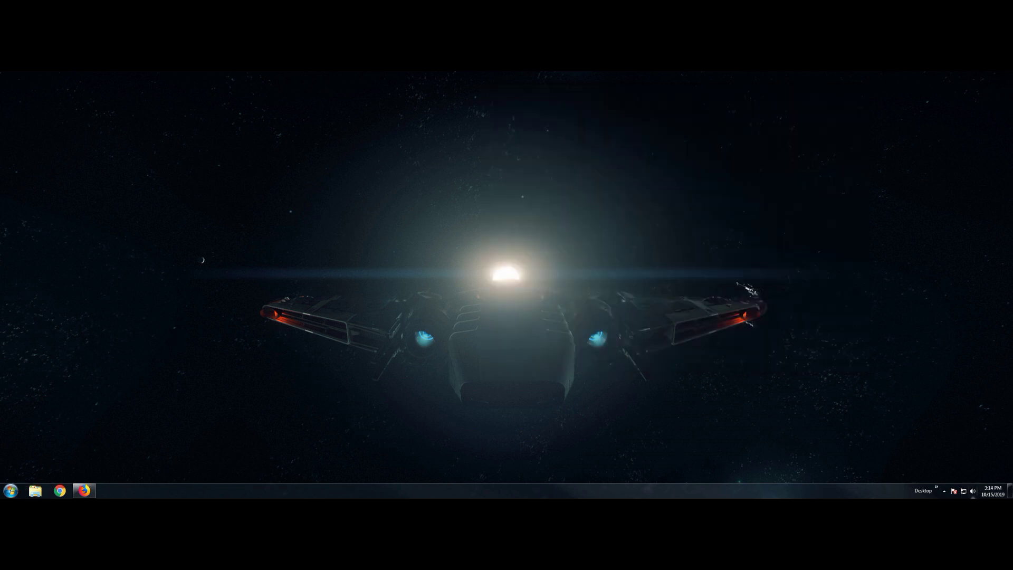
left_click(937, 495)
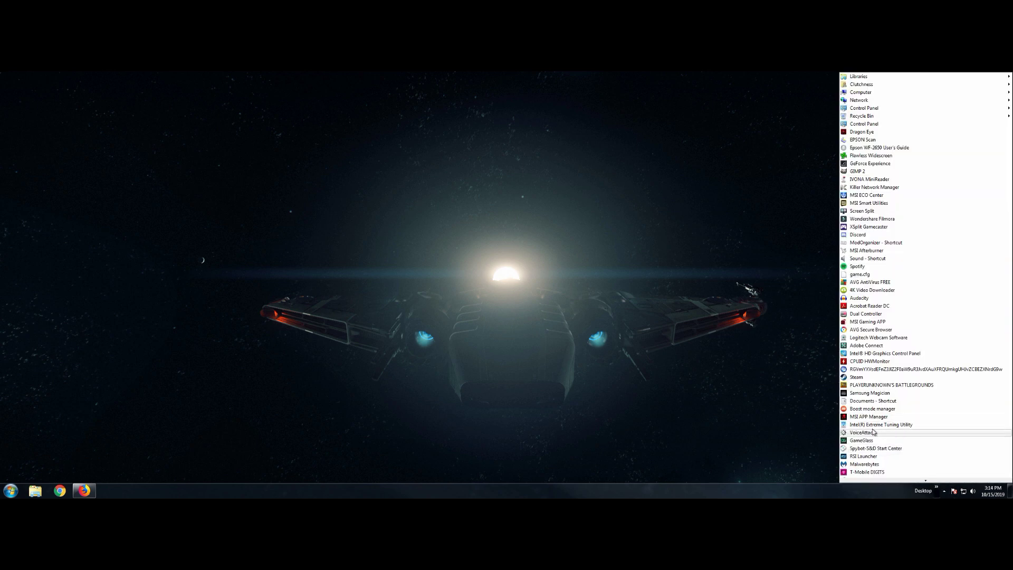
left_click(863, 456)
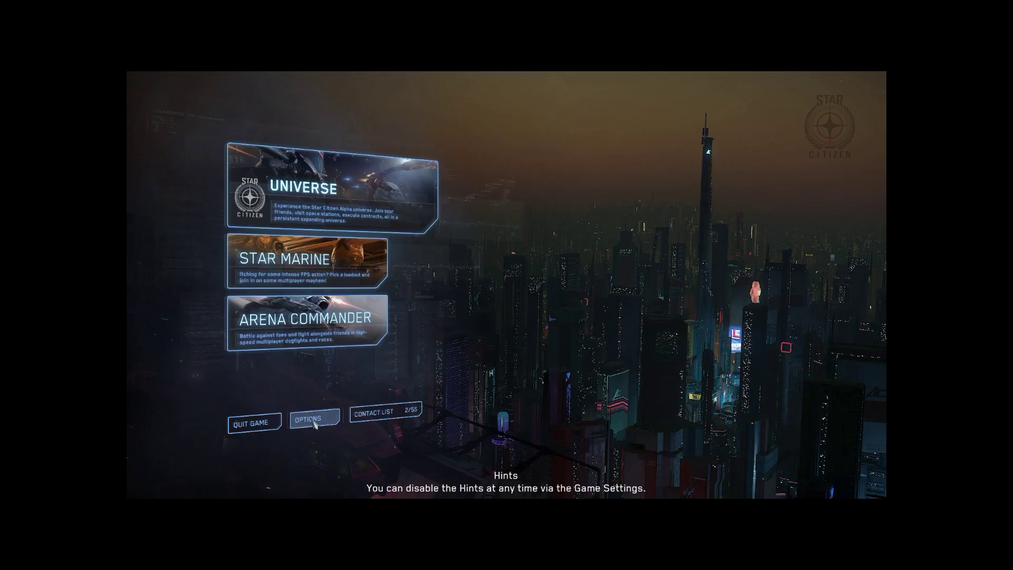
Step: Open the game's graphics options and set Gamma to 55
left_click(316, 421)
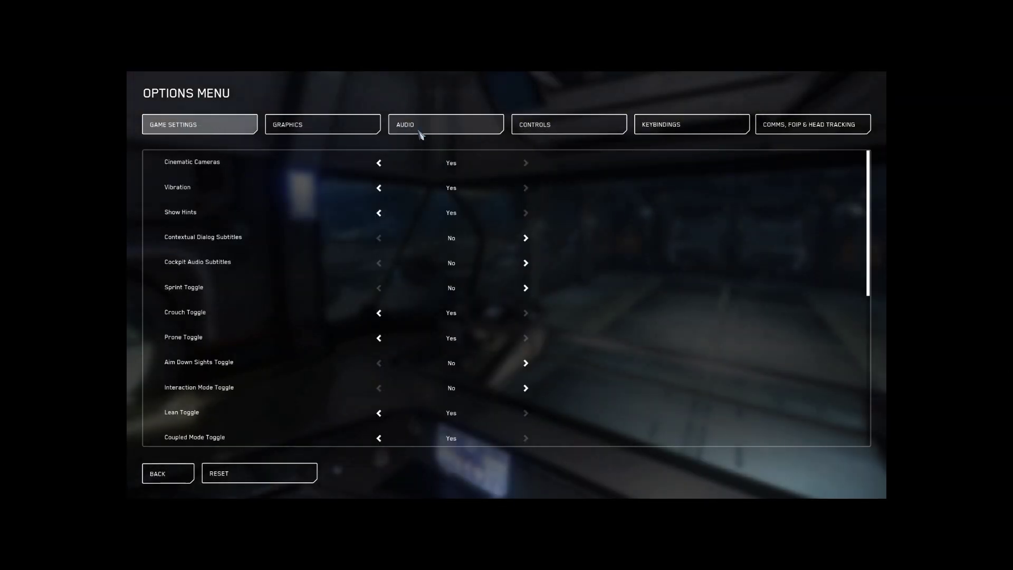
left_click(310, 134)
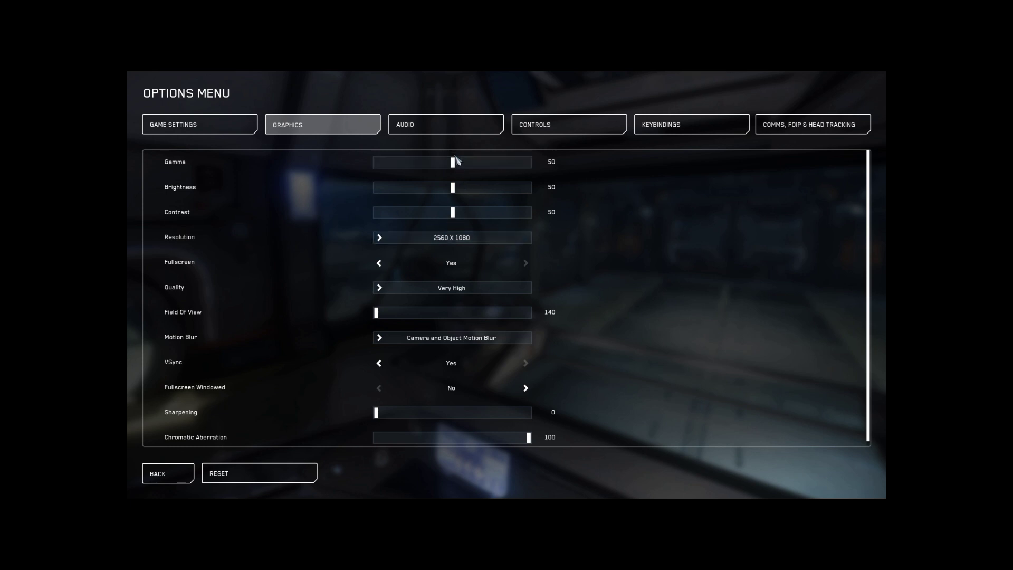
left_click_drag(456, 167, 461, 167)
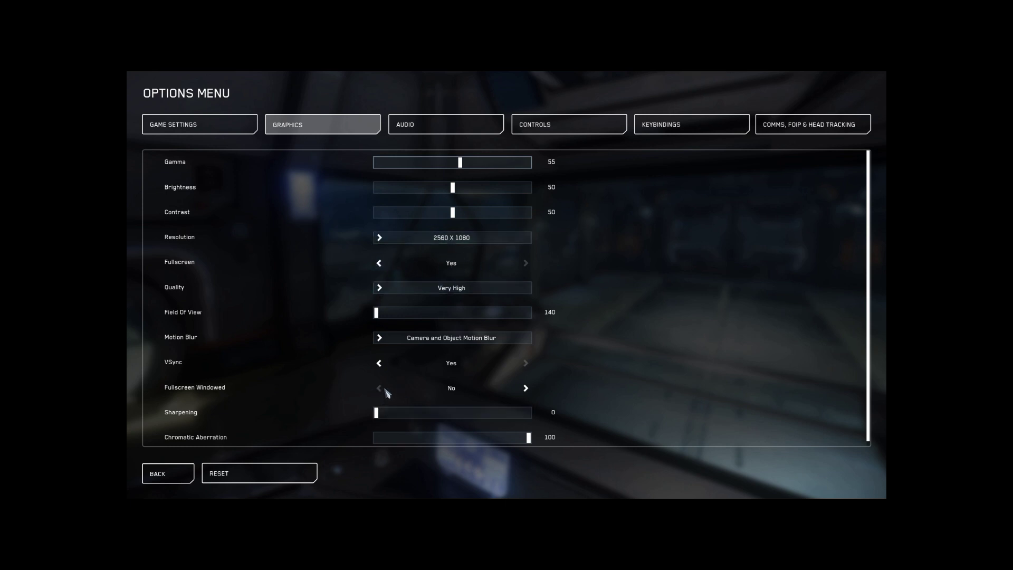
Step: Set Fullscreen Windowed to Yes and Fullscreen to No, keeping each new value
left_click(526, 387)
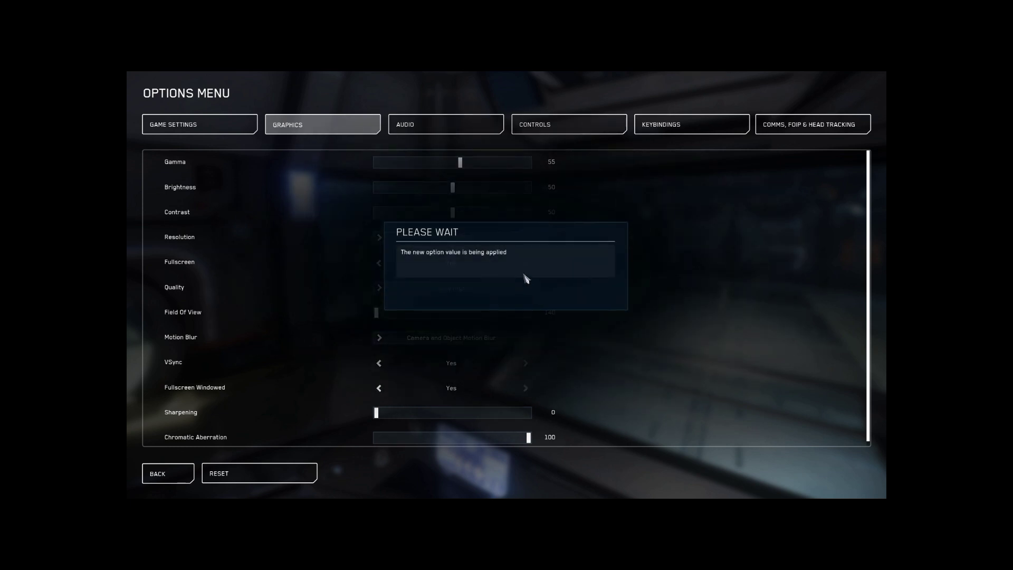
left_click(611, 292)
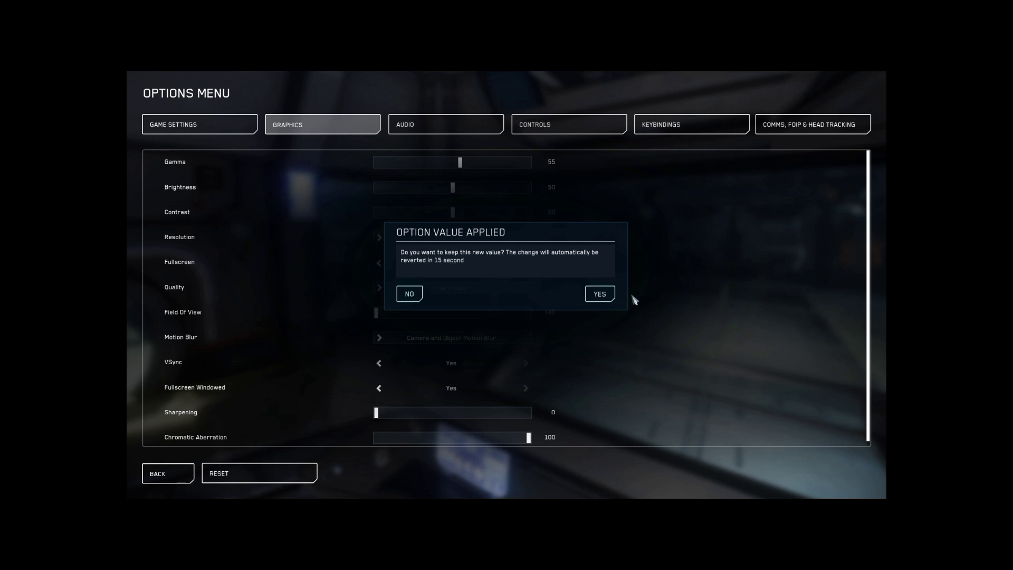
left_click(594, 294)
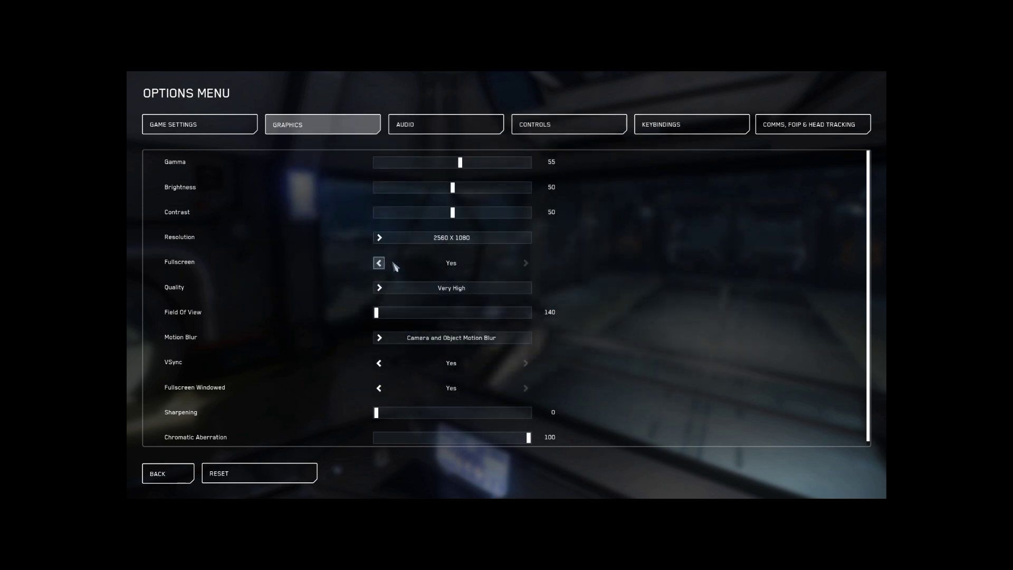
left_click(380, 263)
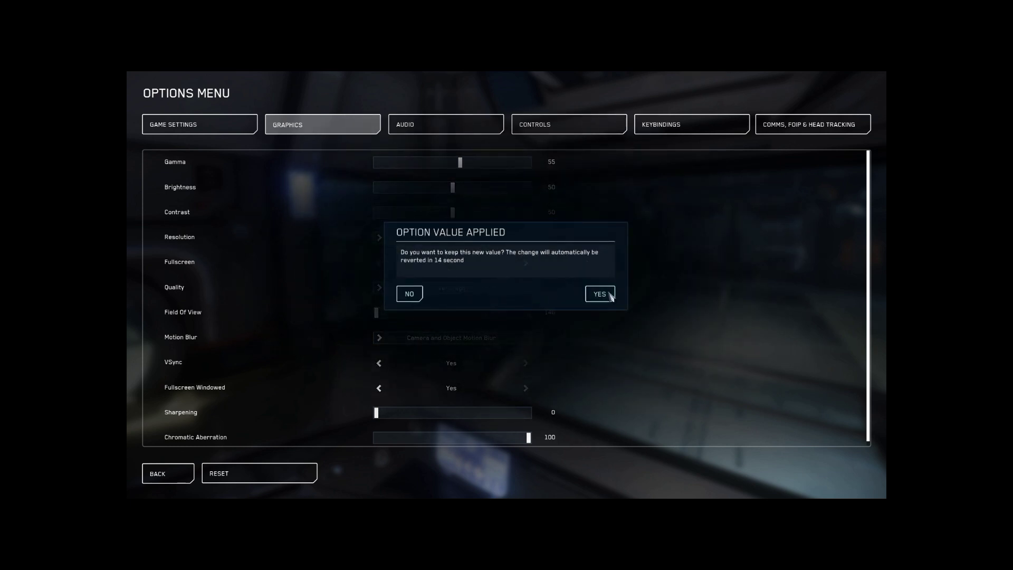
left_click(609, 294)
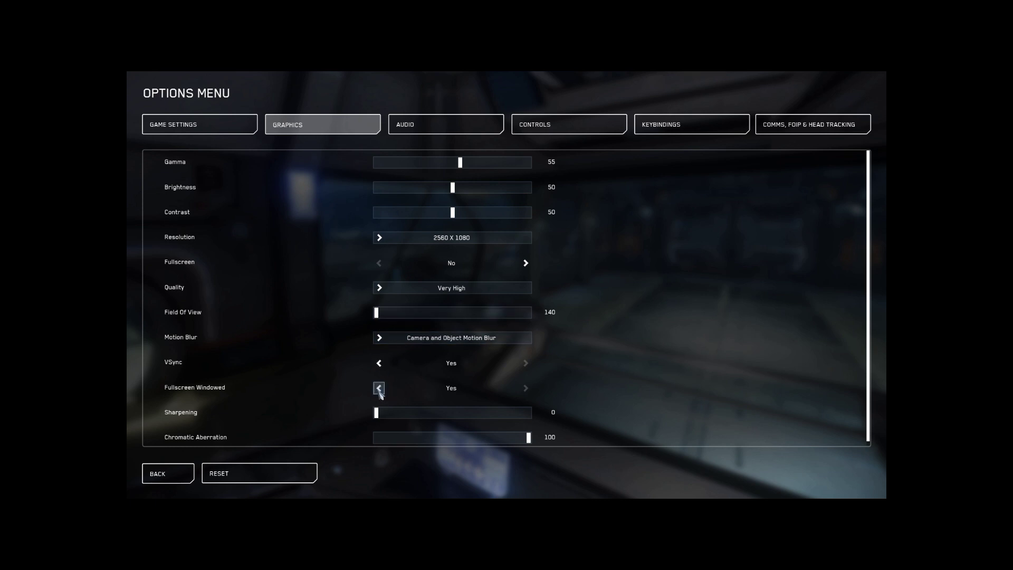
Step: Set Motion Blur to Off and choose Very High for Quality
left_click(380, 338)
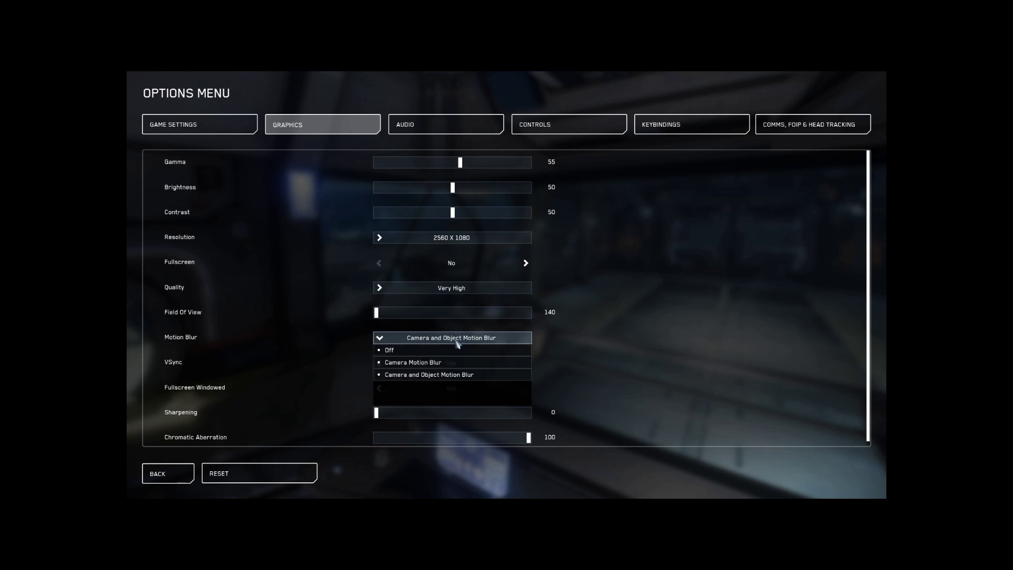
left_click(389, 351)
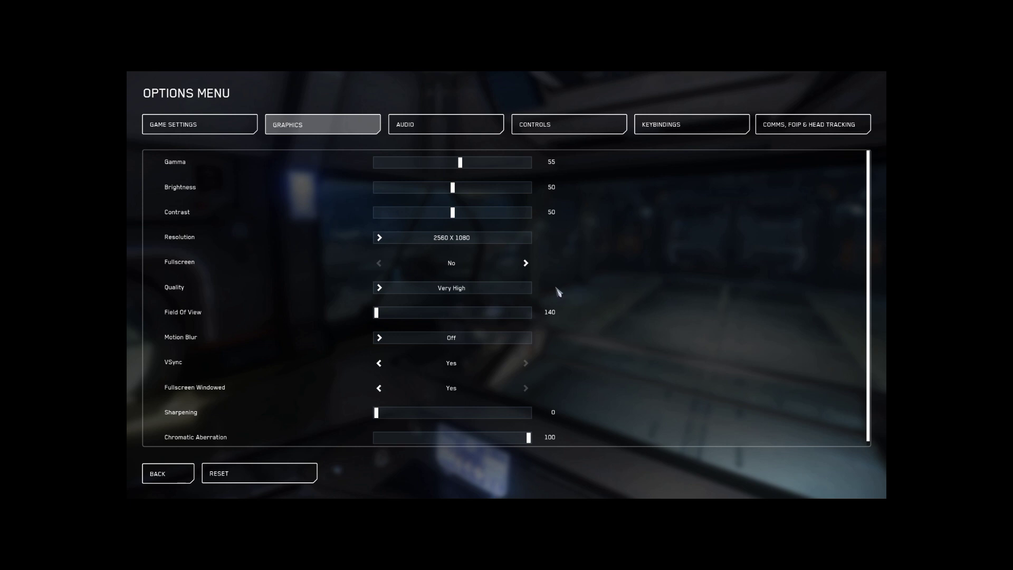
left_click(404, 292)
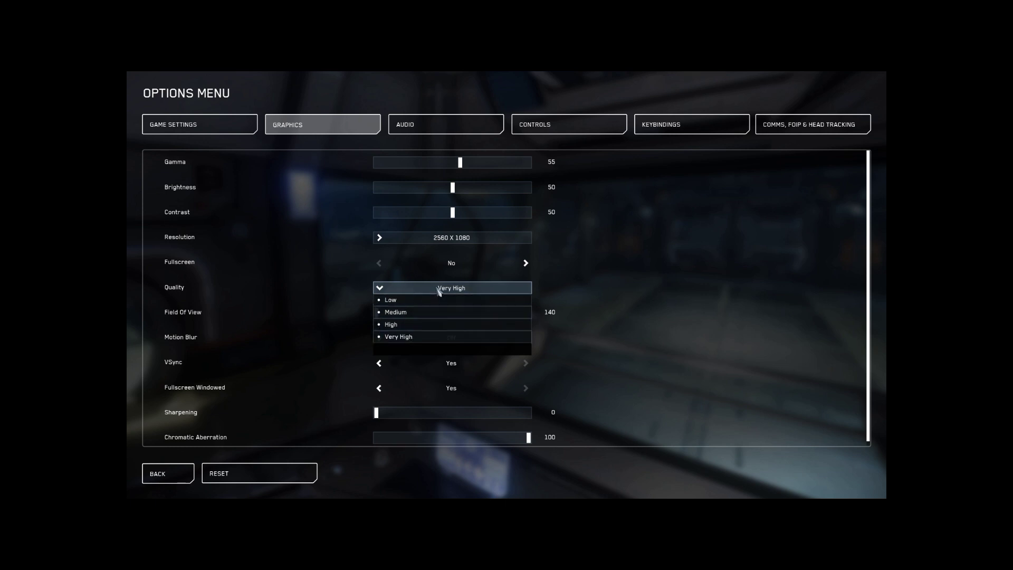
left_click(425, 338)
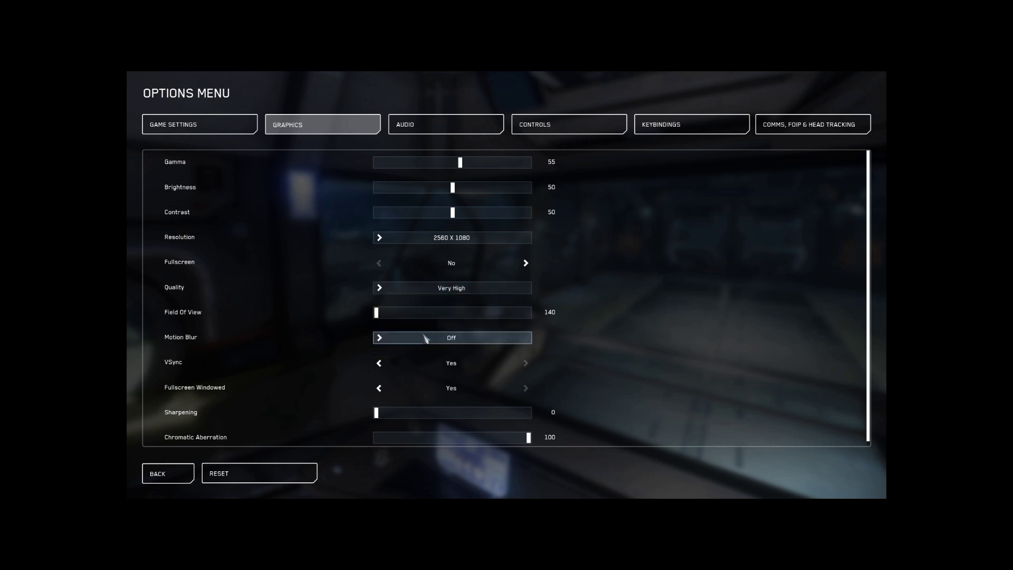
left_click(458, 290)
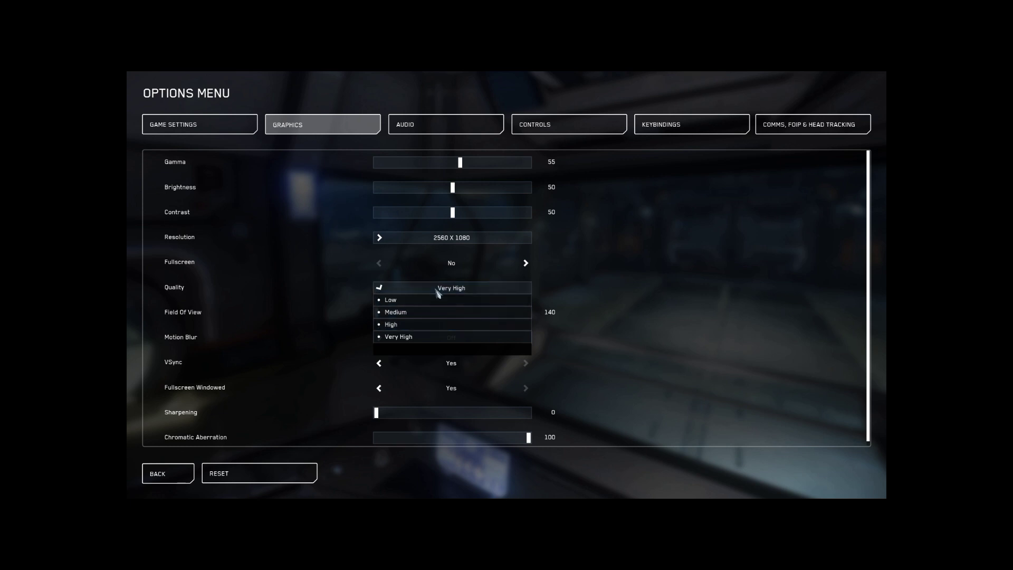
left_click(437, 289)
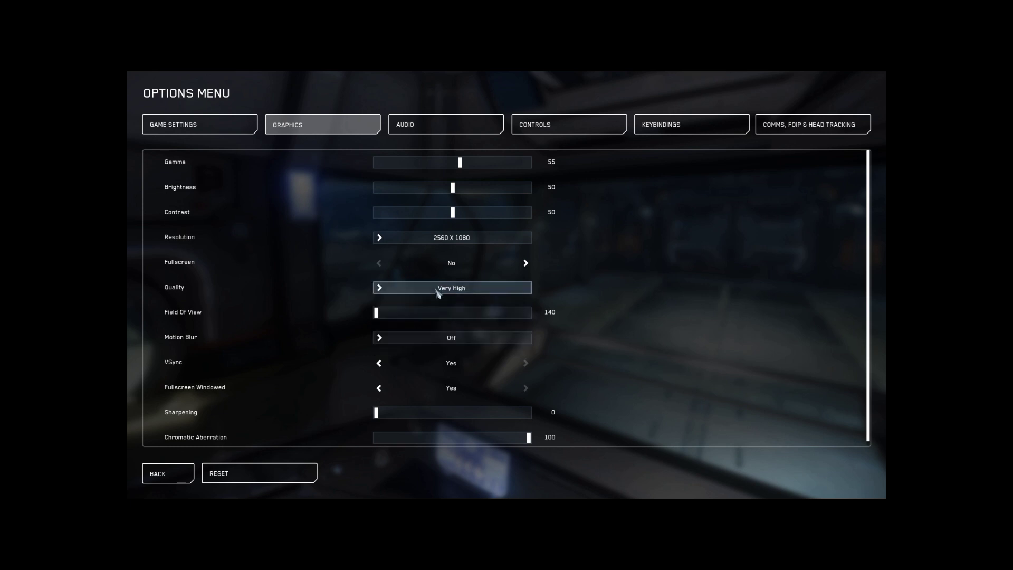
left_click(472, 292)
left_click(472, 292)
Step: Show the performance overlay by running r_DisplayInfo 3 in the game console, and close the console
key("grave")
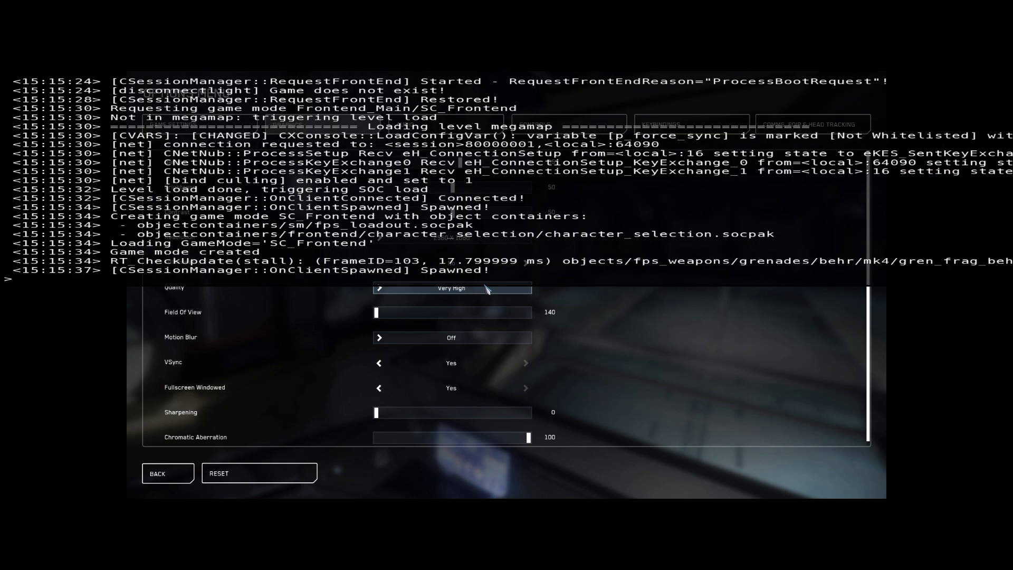
type("r_")
key("Tab")
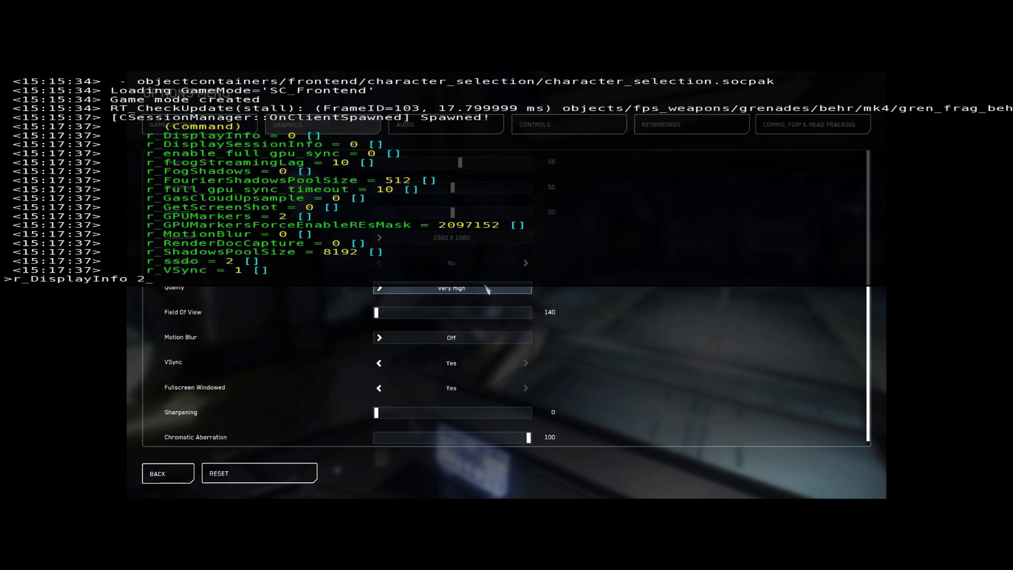
key("Return")
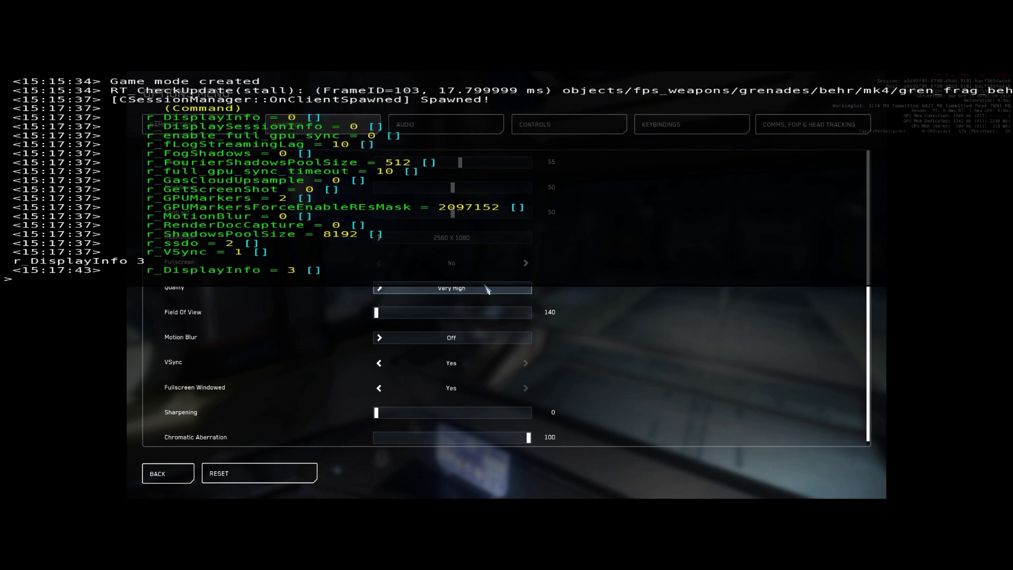
key("grave")
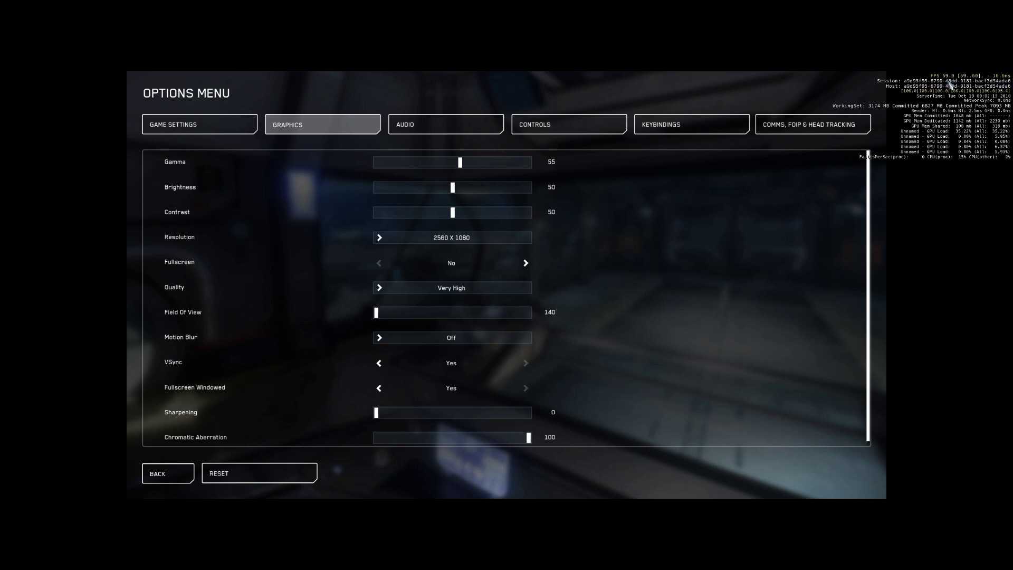
Step: Turn off the performance overlay by running r_DisplayInfo 0 in the console, and close the console
key("grave")
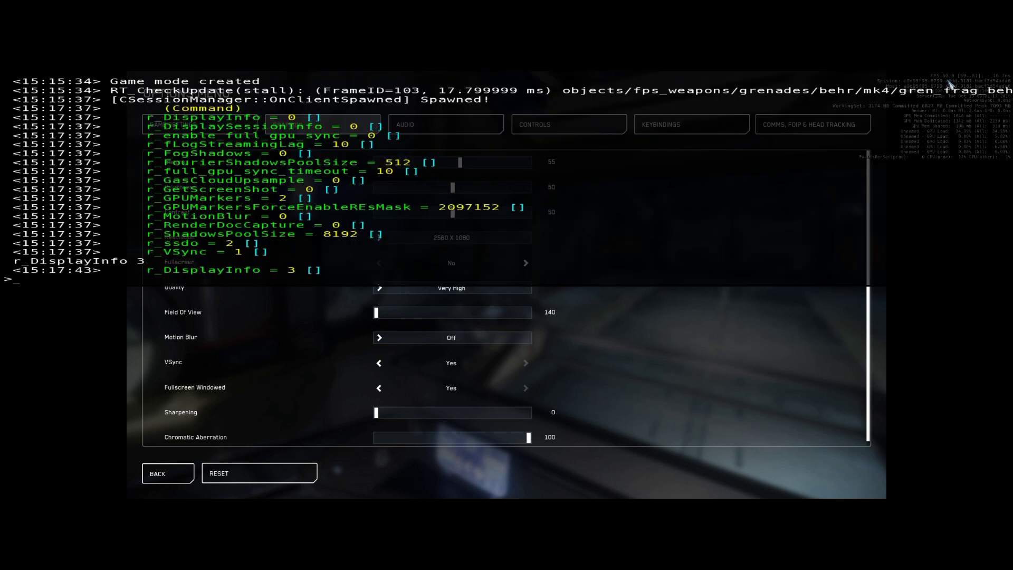
type("r_")
key("Tab")
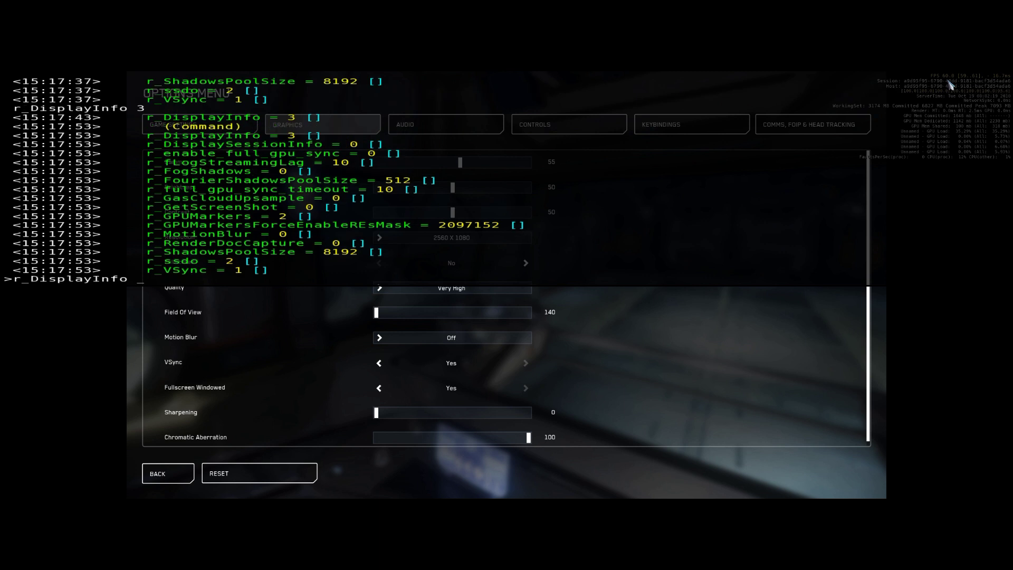
key("Return")
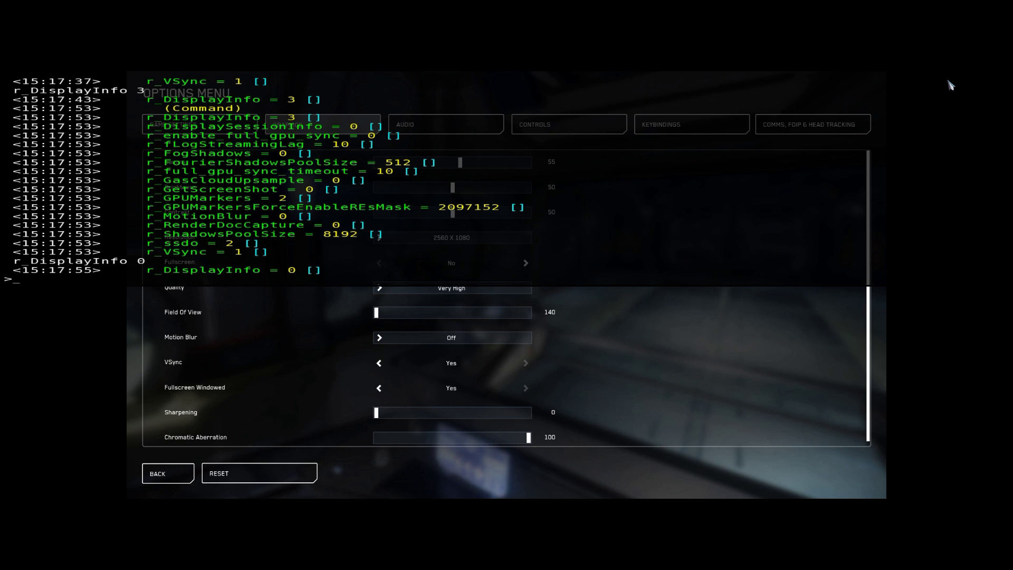
key("grave")
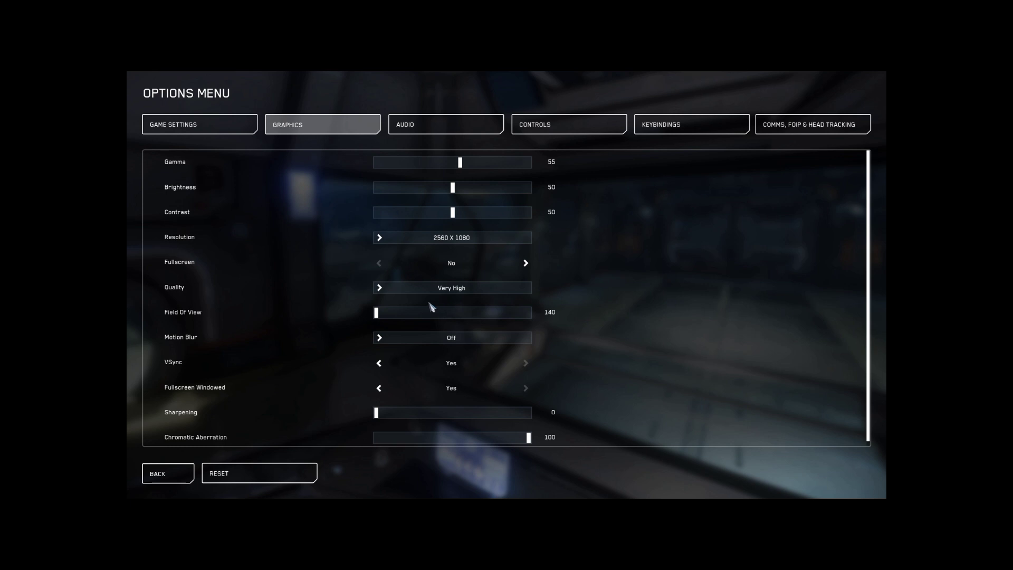
Step: Lower Chromatic Aberration to its minimum in the graphics options
scroll(527, 309, "down", 1)
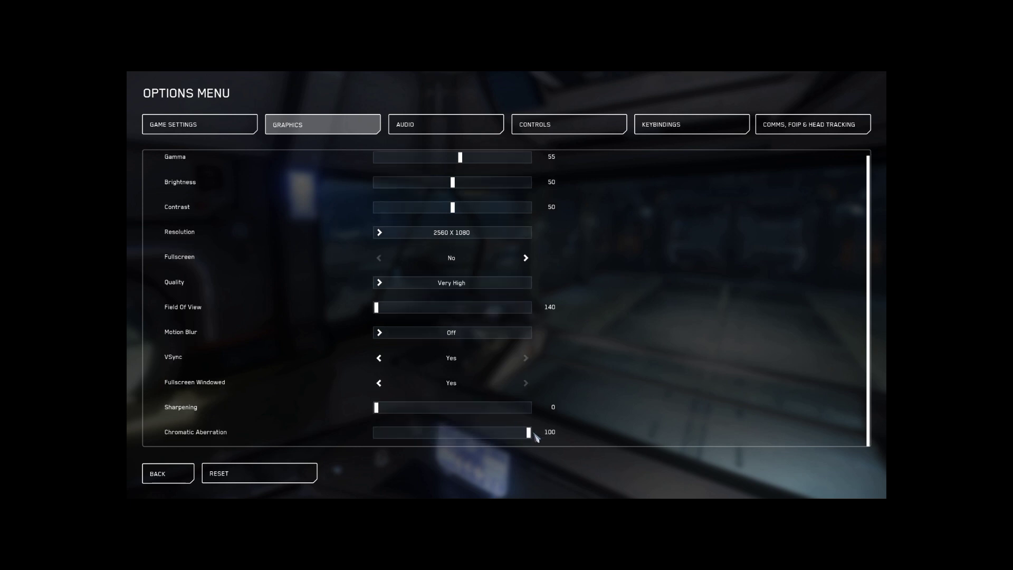
left_click_drag(529, 436, 327, 434)
Step: Set Music Volume to 20 in the audio options and open the Game Settings
left_click(454, 125)
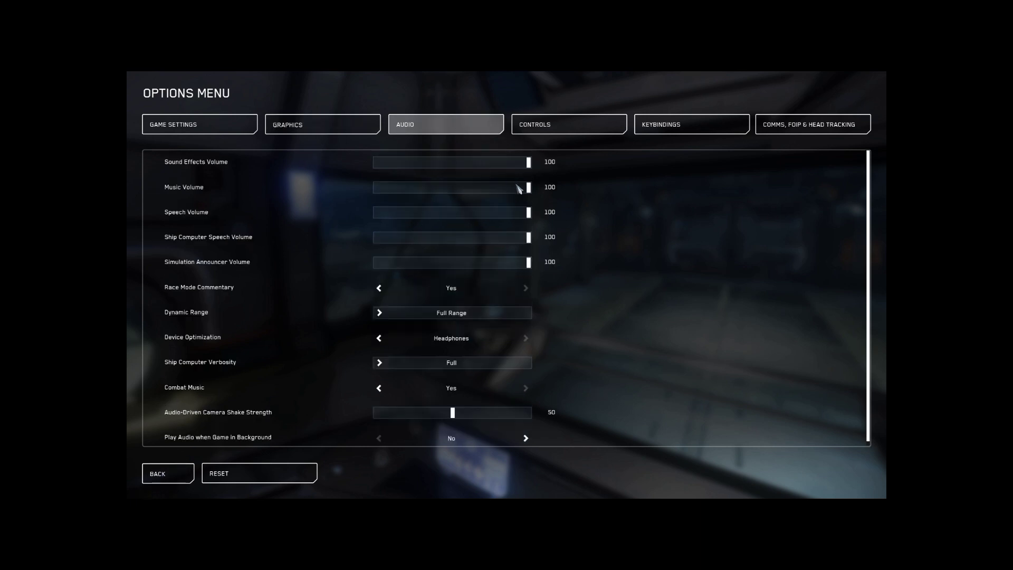
left_click_drag(528, 189, 407, 192)
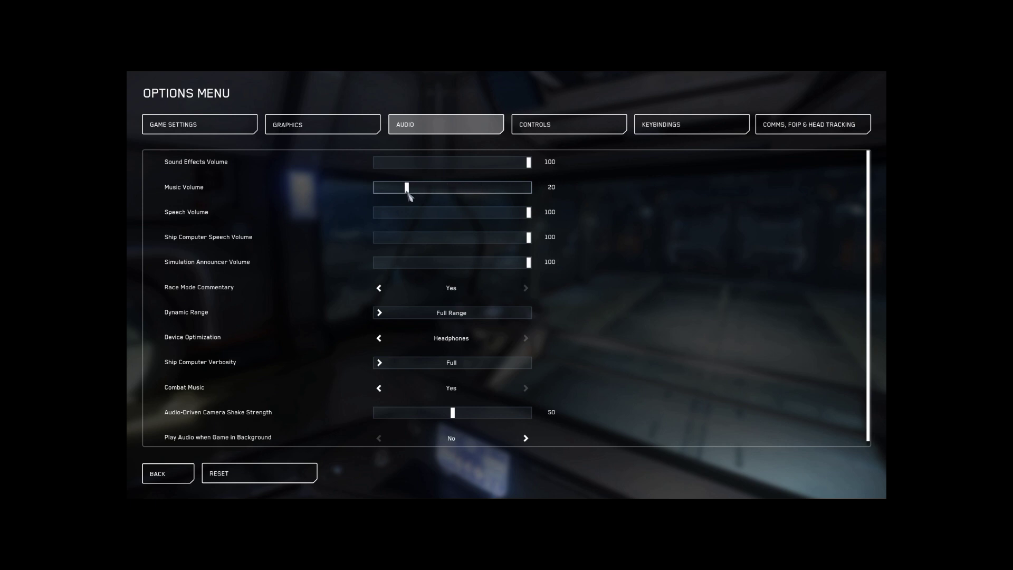
left_click(209, 128)
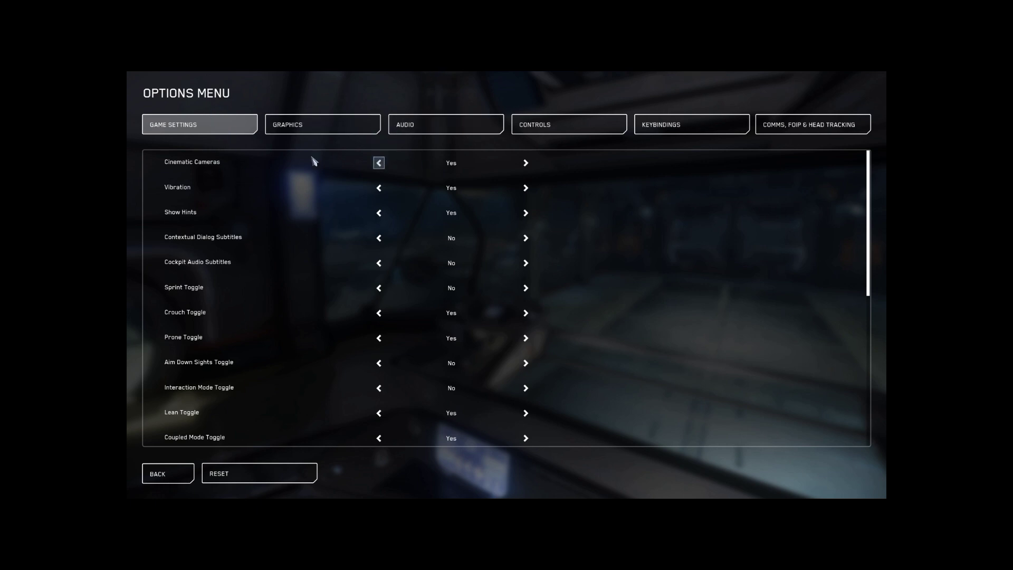
Step: Set Vibration, Crouch Toggle and Lean Toggle to No in the game settings
left_click(379, 189)
scroll(256, 248, "down", 3)
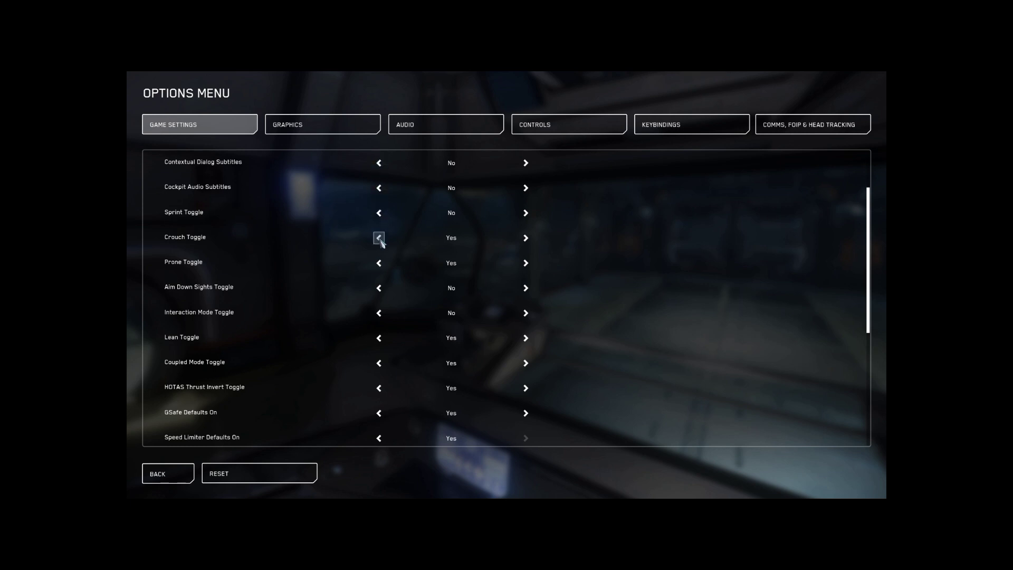
left_click(378, 238)
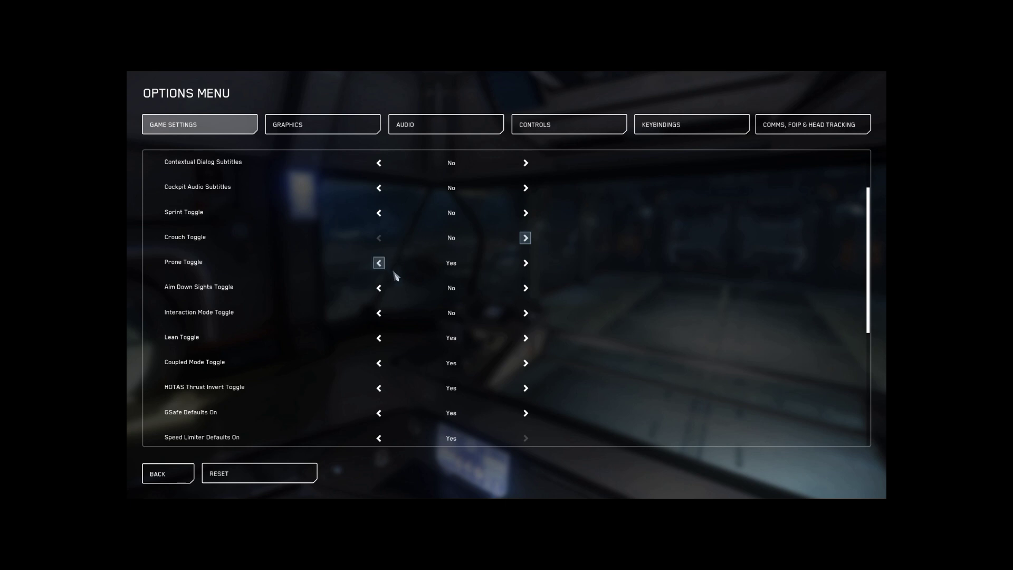
scroll(394, 272, "down", 1)
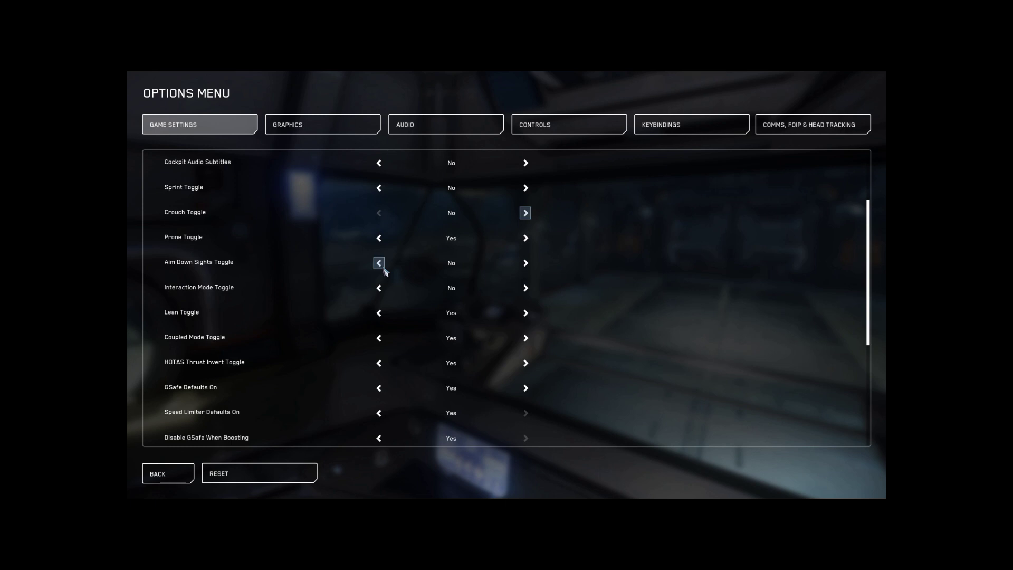
scroll(381, 296, "down", 3)
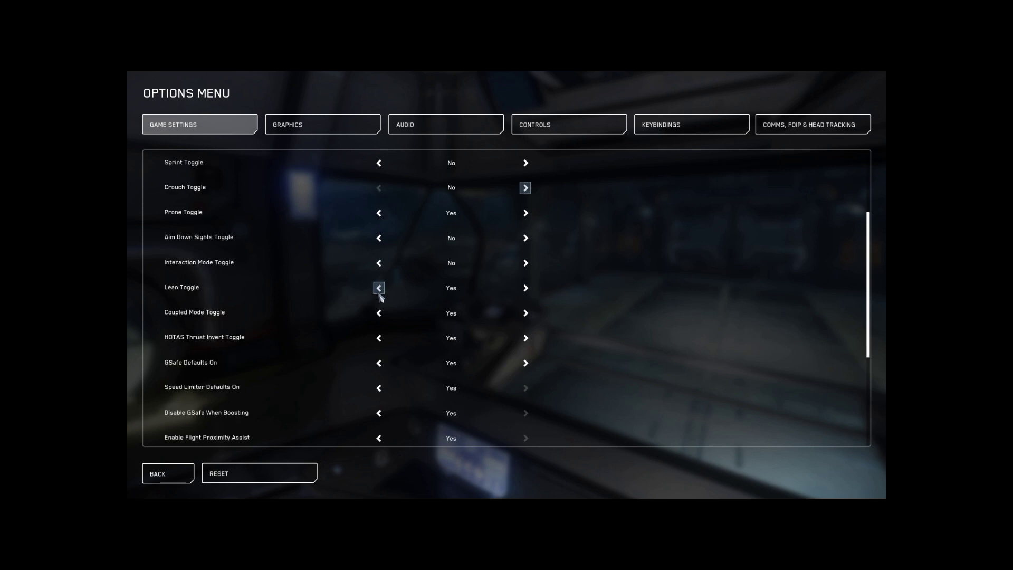
left_click(378, 239)
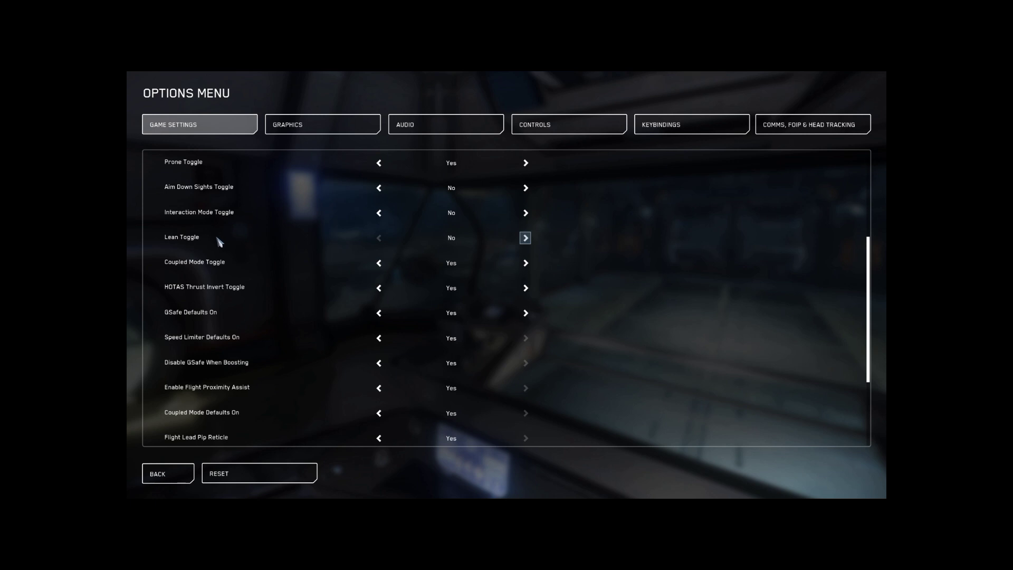
Step: Set Third Person Traversal Camera Shake to 0.10, slightly lower Star Map Zoom Speed, and leave the options
scroll(267, 278, "down", 4)
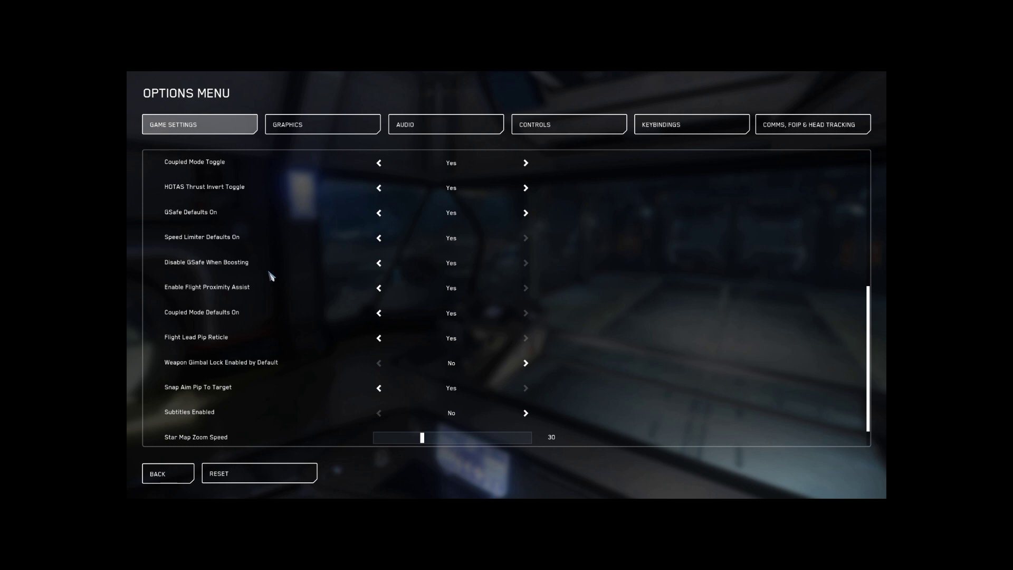
scroll(259, 311, "down", 1)
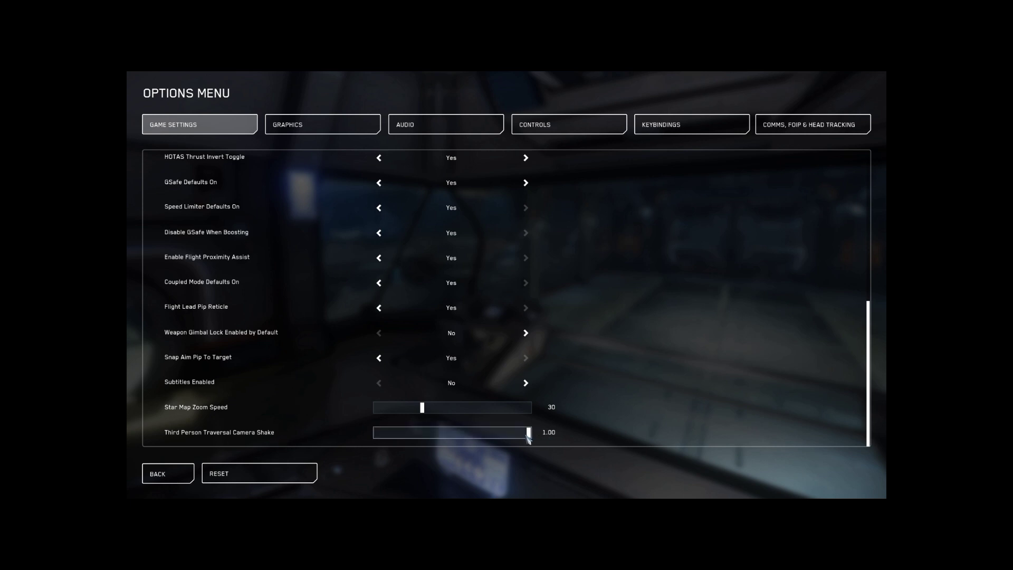
left_click_drag(528, 437, 372, 440)
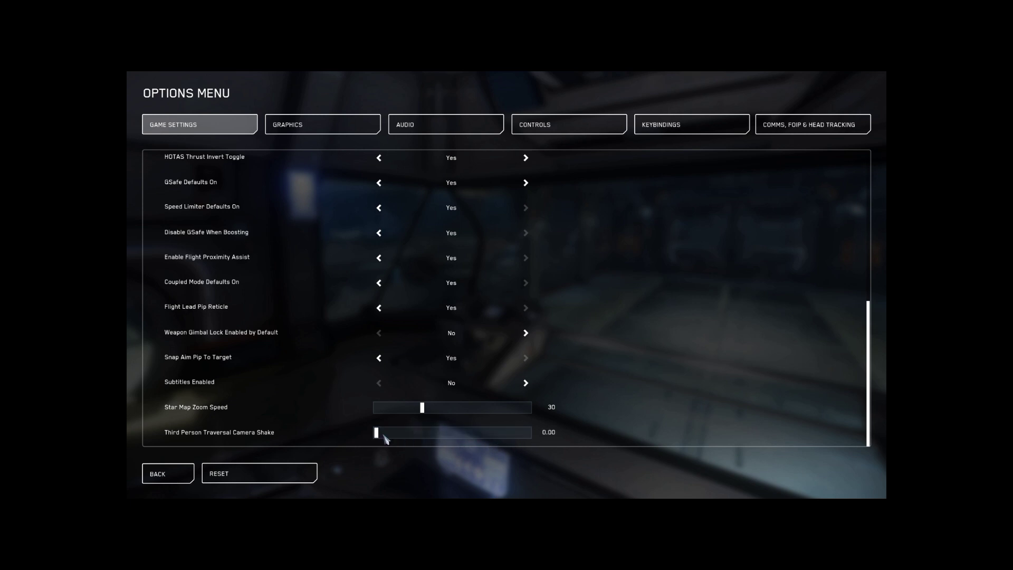
left_click(391, 433)
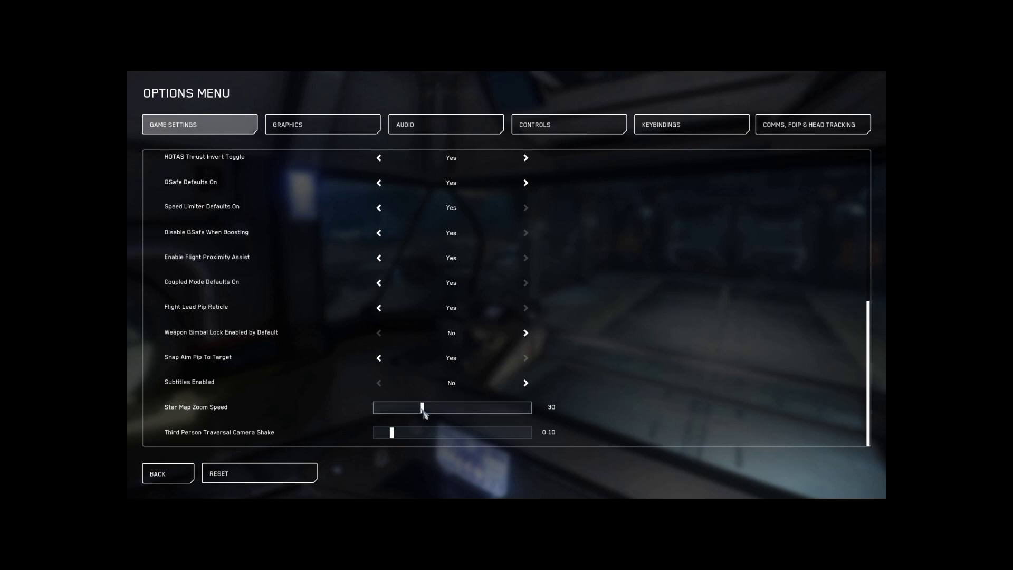
left_click_drag(425, 415, 414, 414)
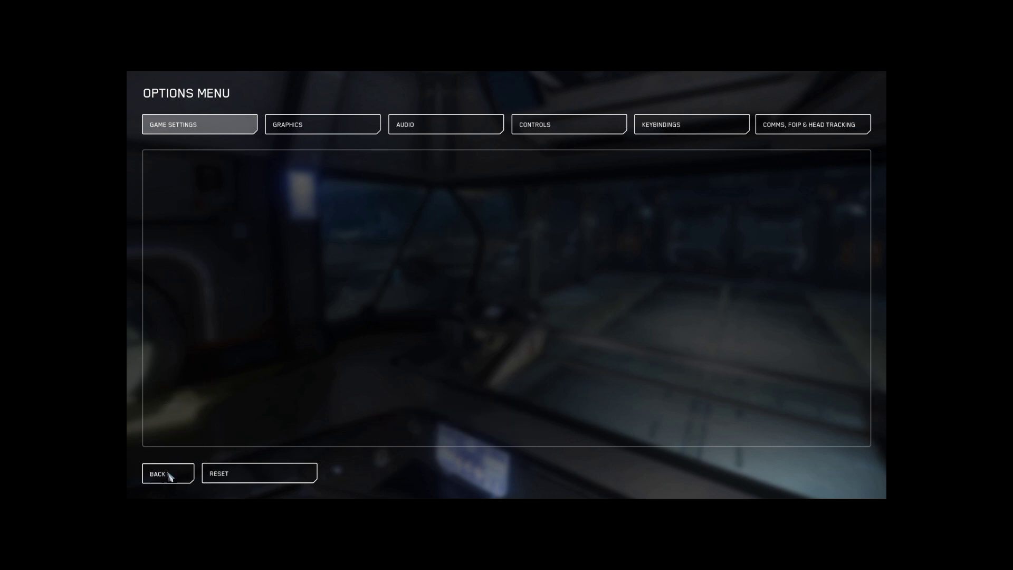
left_click(172, 474)
Step: Load the GameGlass control profile onto the Keyboard device in the advanced keybinding customization
left_click(312, 420)
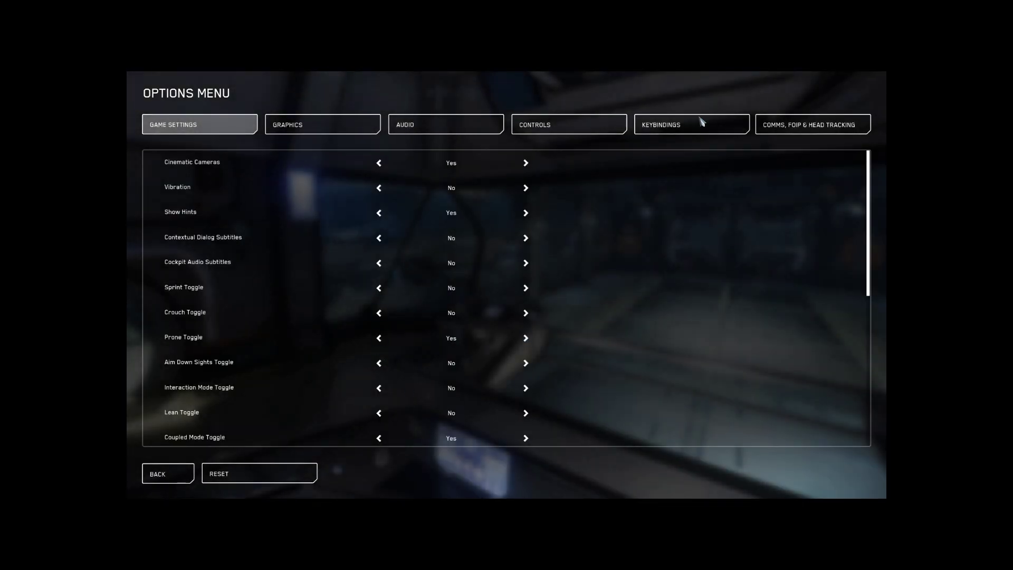
left_click(672, 131)
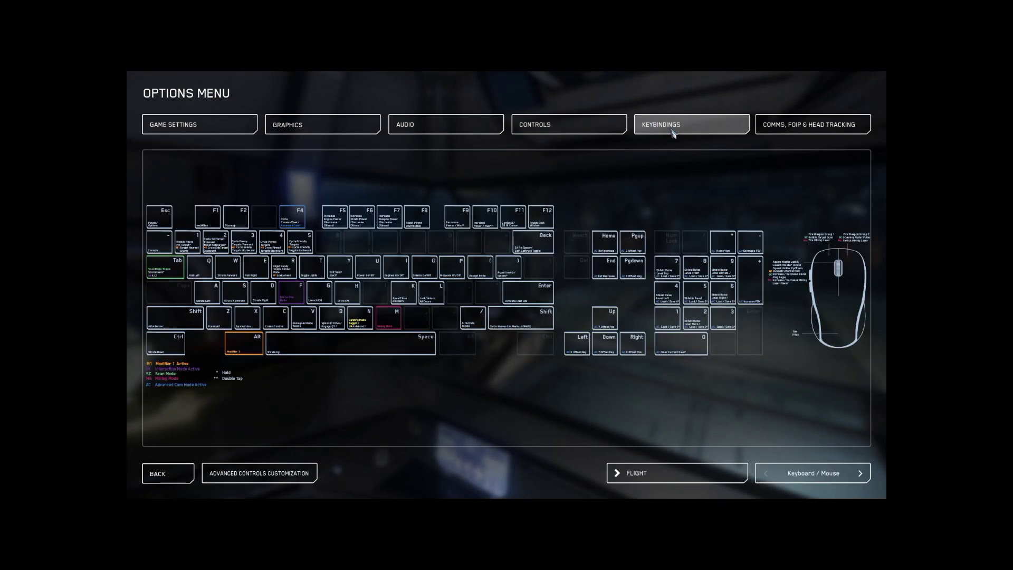
left_click(297, 474)
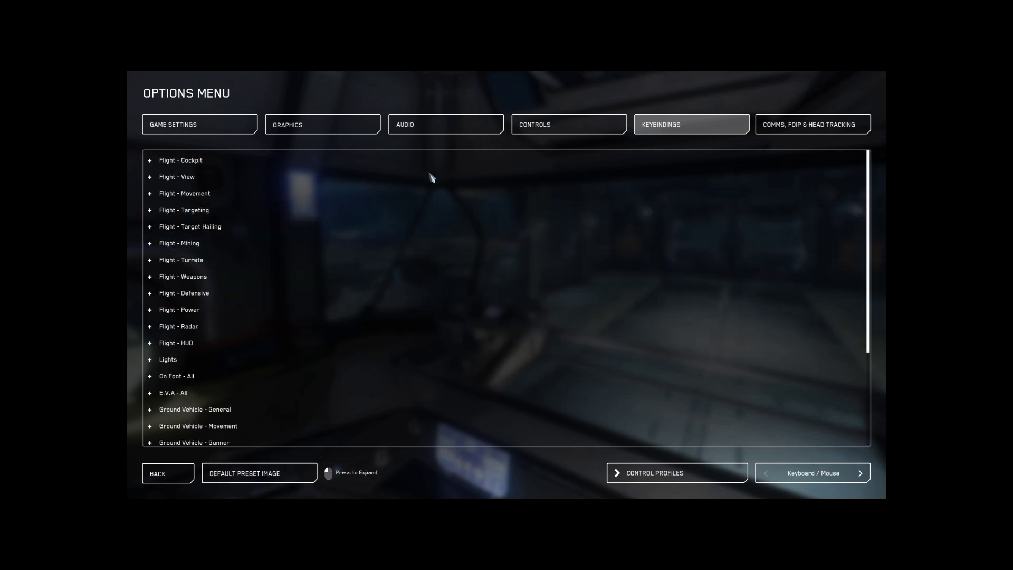
left_click(649, 475)
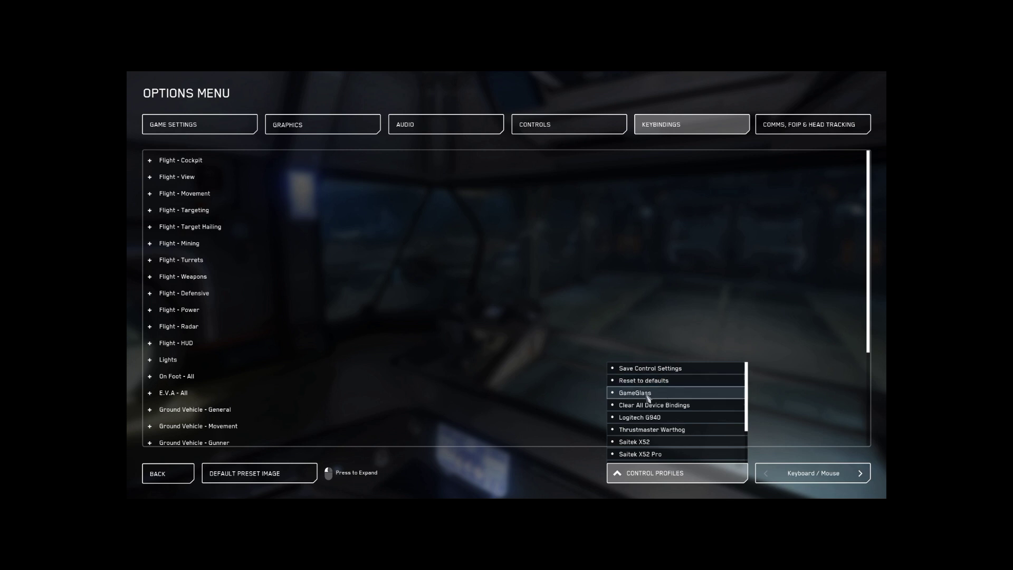
left_click(648, 396)
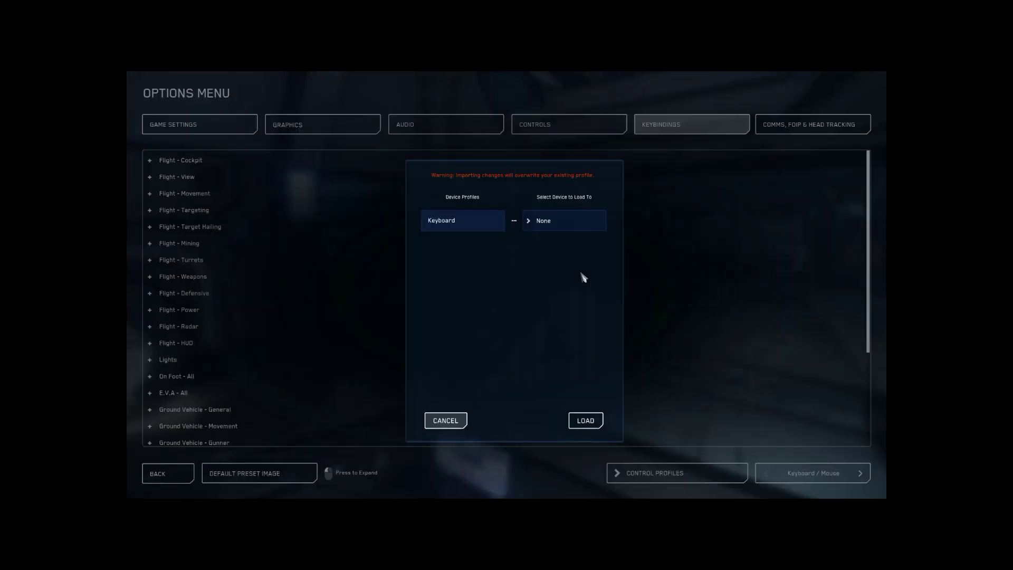
left_click(549, 227)
left_click(649, 246)
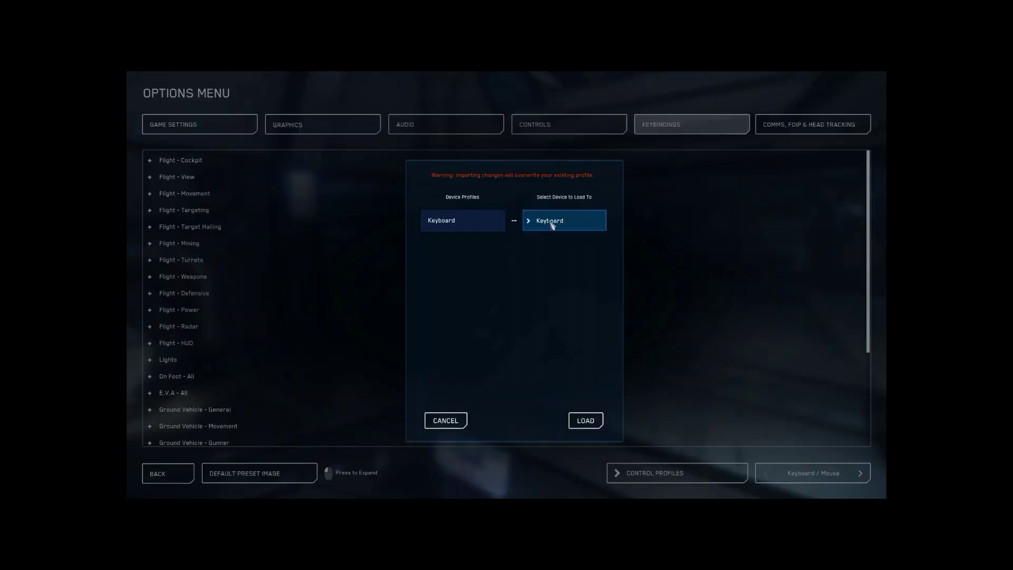
left_click(584, 420)
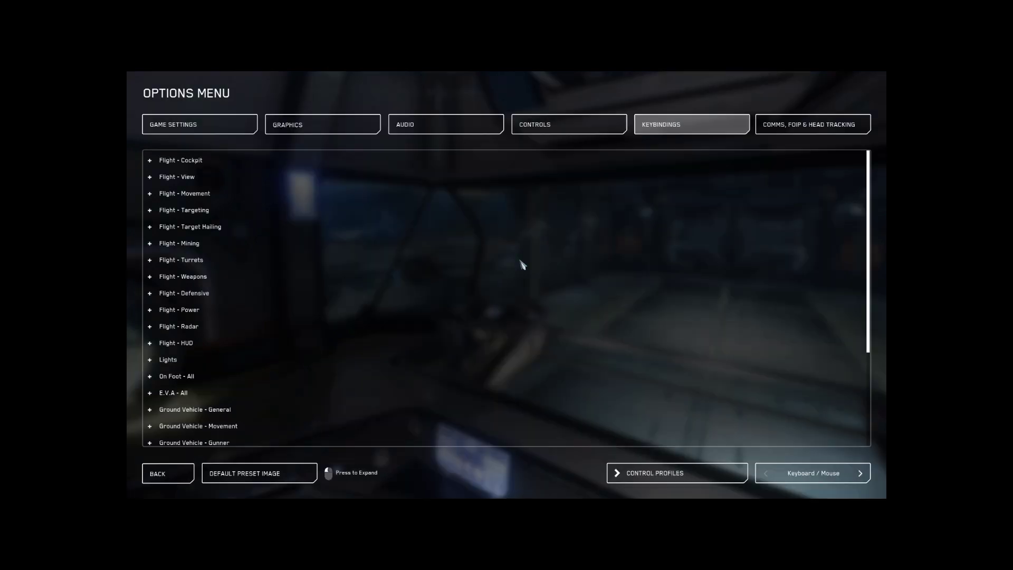
Step: Review the VOIP, FOIP and Head Tracking key bindings and the default keyboard preset image, and leave the options
left_click(642, 478)
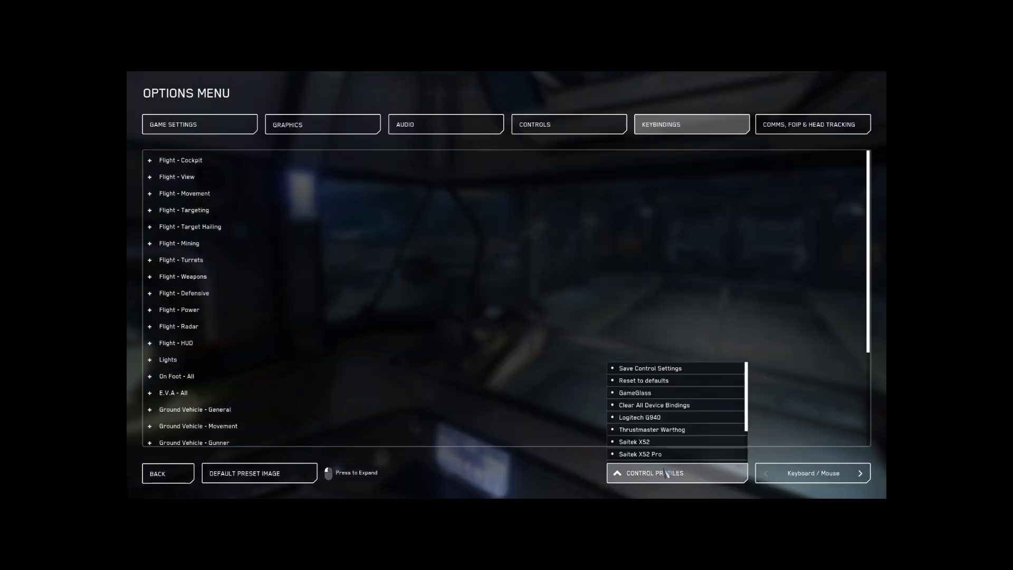
left_click(158, 193)
left_click(158, 195)
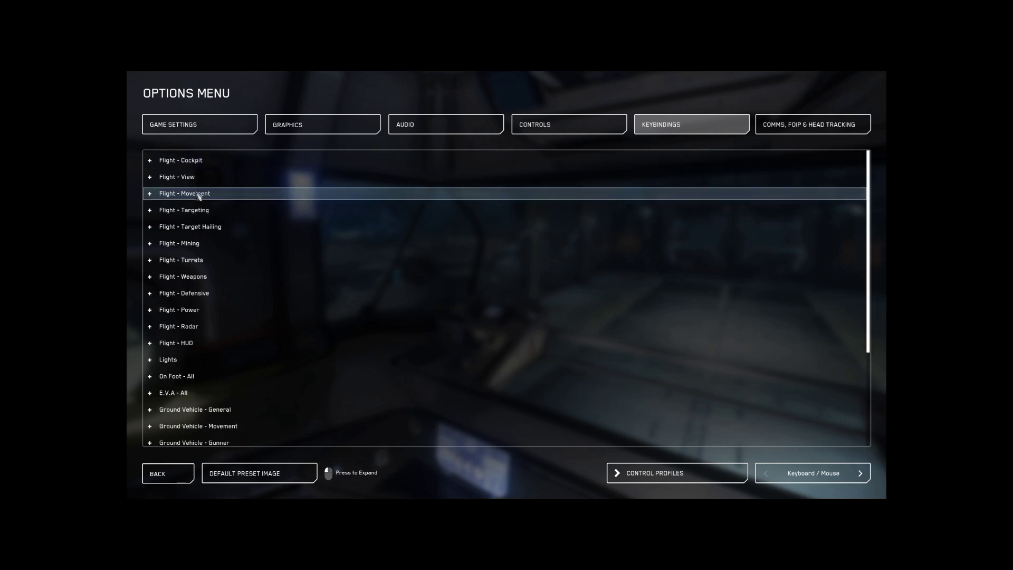
scroll(156, 424, "down", 3)
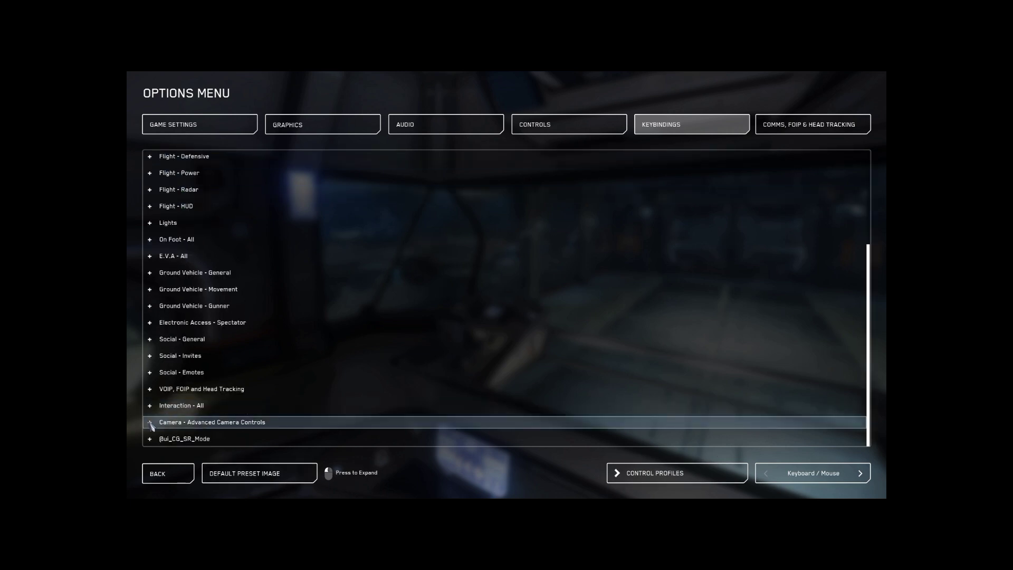
left_click(150, 390)
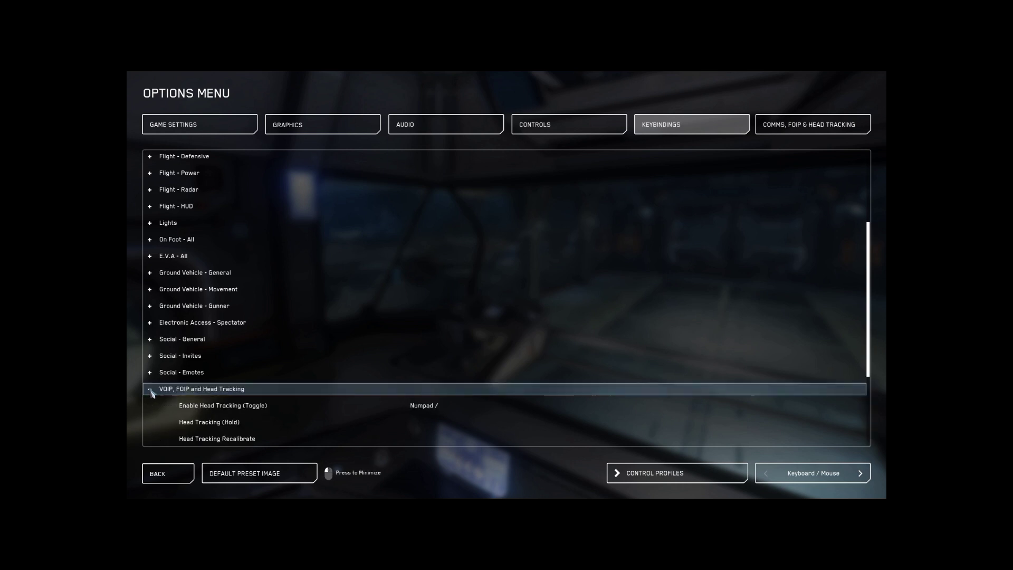
scroll(227, 398, "down", 2)
scroll(230, 400, "down", 2)
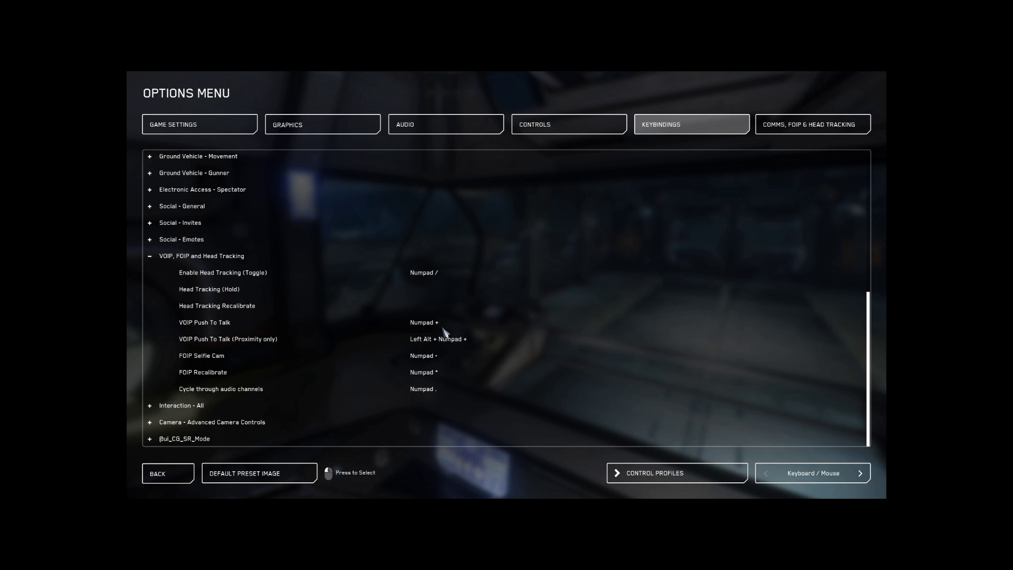
left_click(162, 473)
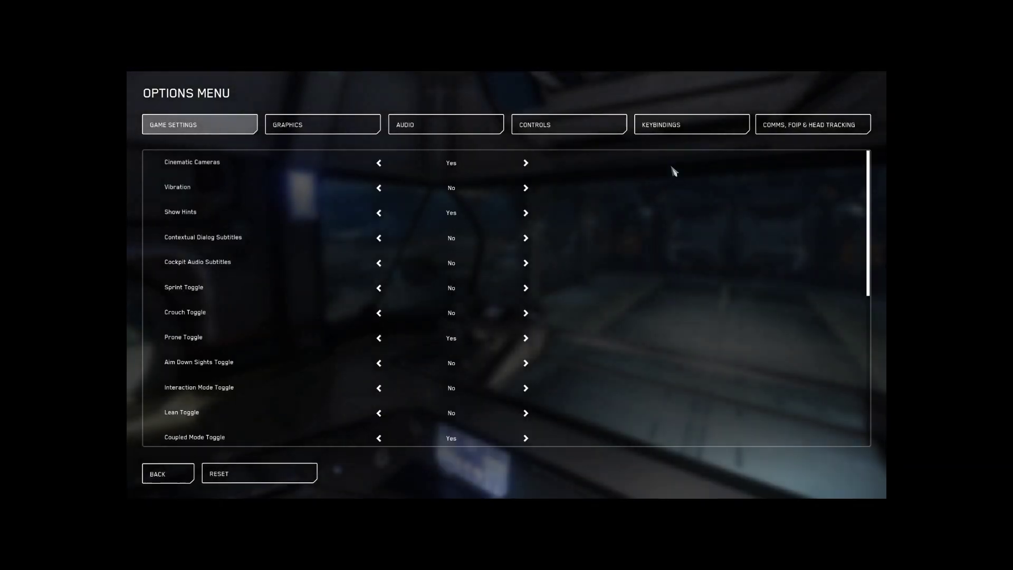
left_click(686, 128)
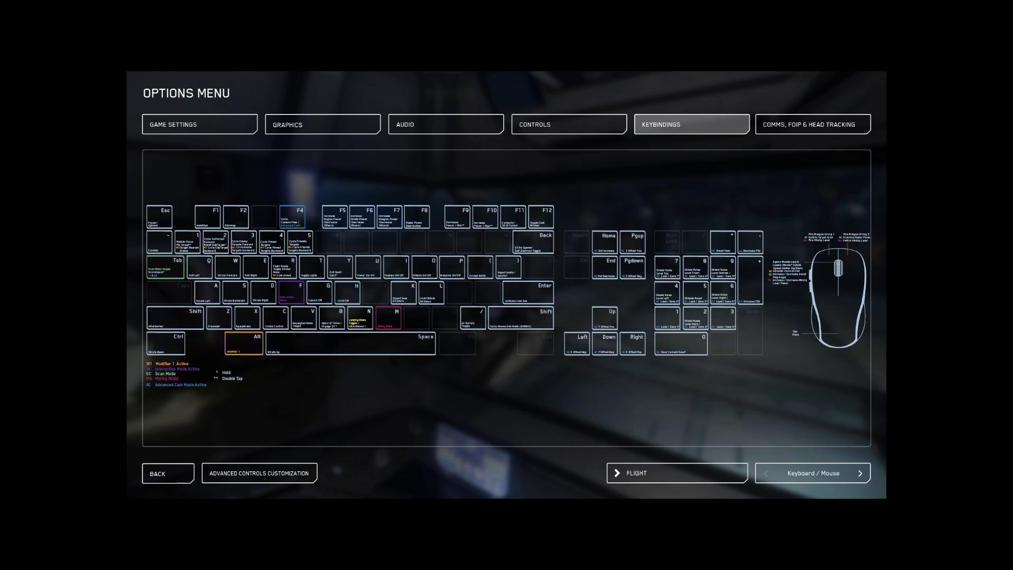
left_click(161, 473)
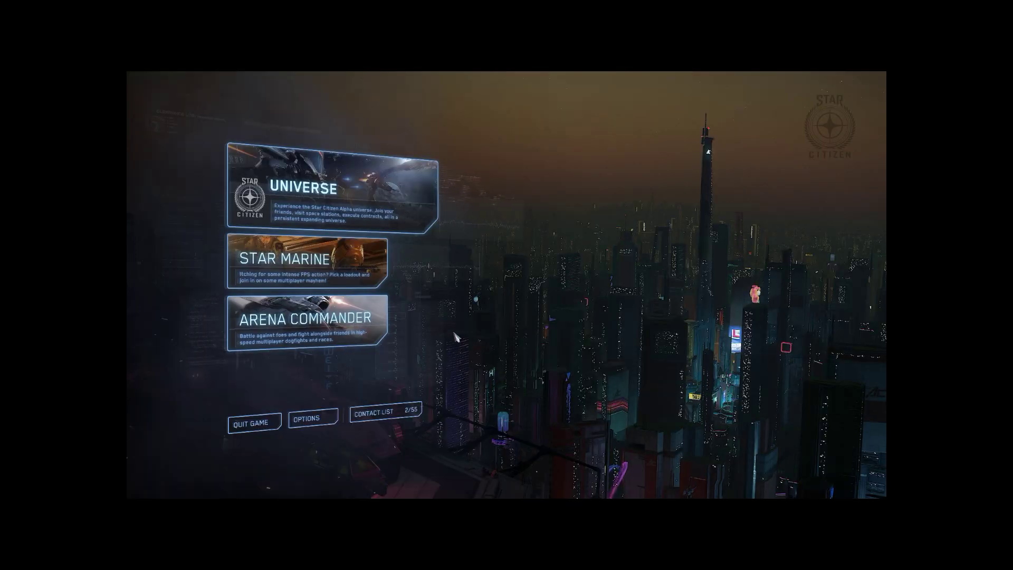
Step: Set the mouse sensitivity curves in the control options to 0.70 for Flight (Pitch) and 0.90 for Flight (Yaw)
left_click(311, 419)
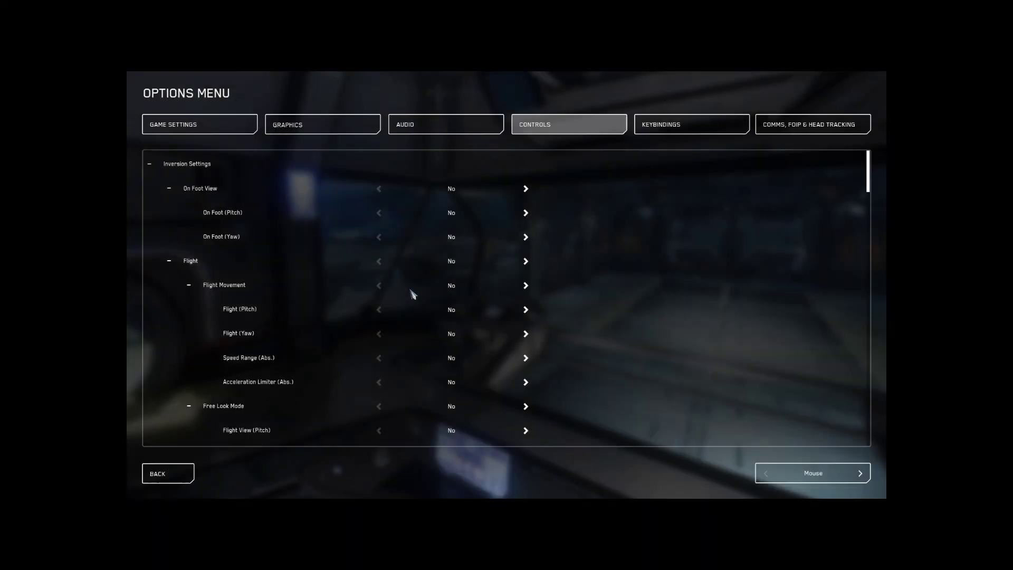
scroll(509, 295, "down", 20)
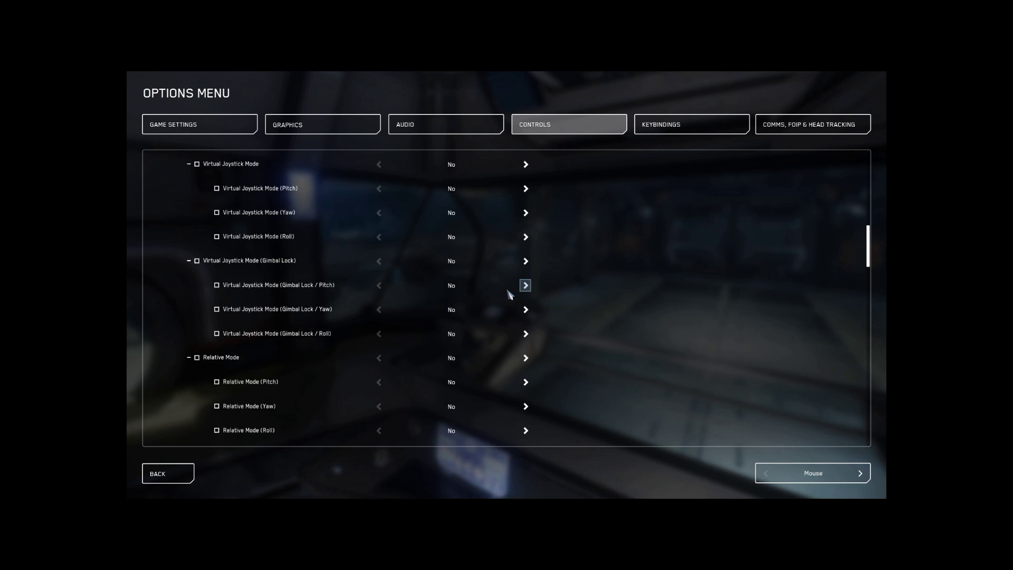
scroll(509, 294, "down", 8)
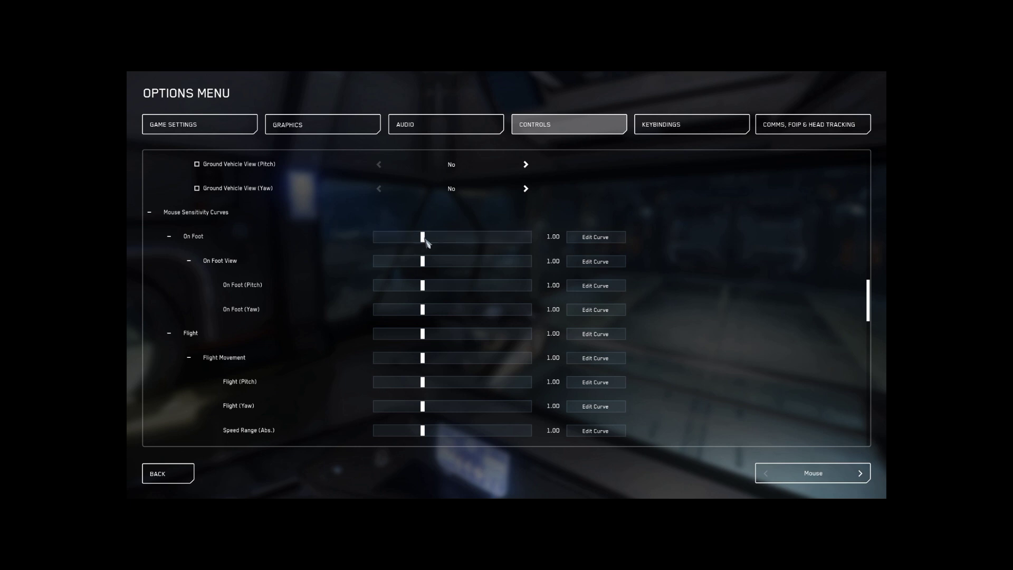
scroll(422, 310, "down", 3)
scroll(416, 283, "down", 3)
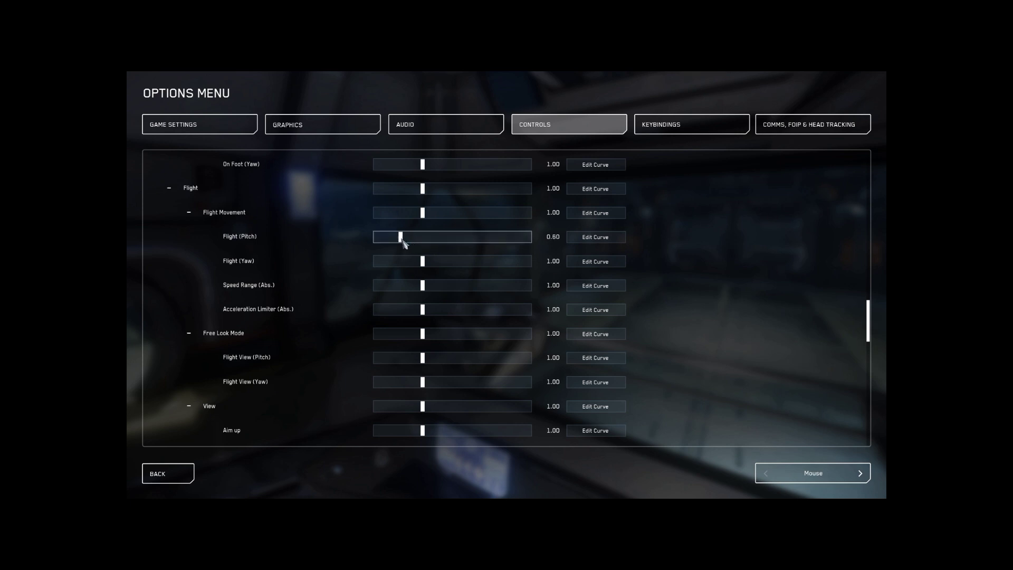
left_click_drag(423, 260, 416, 263)
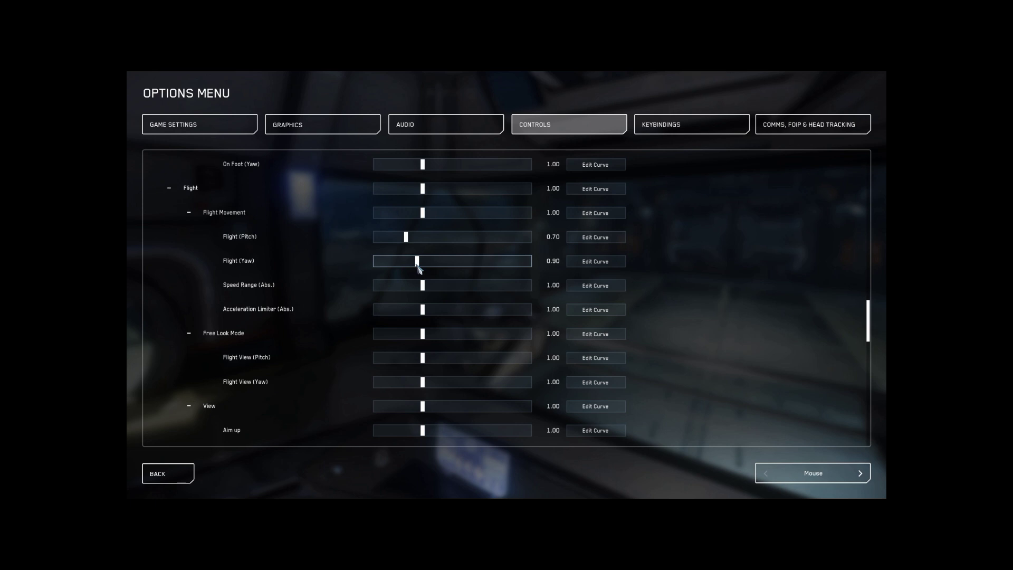
Step: Set ADS Sensitivity to 19 and Mouse Sensitivity to 23 in the mouse control options
scroll(396, 287, "down", 2)
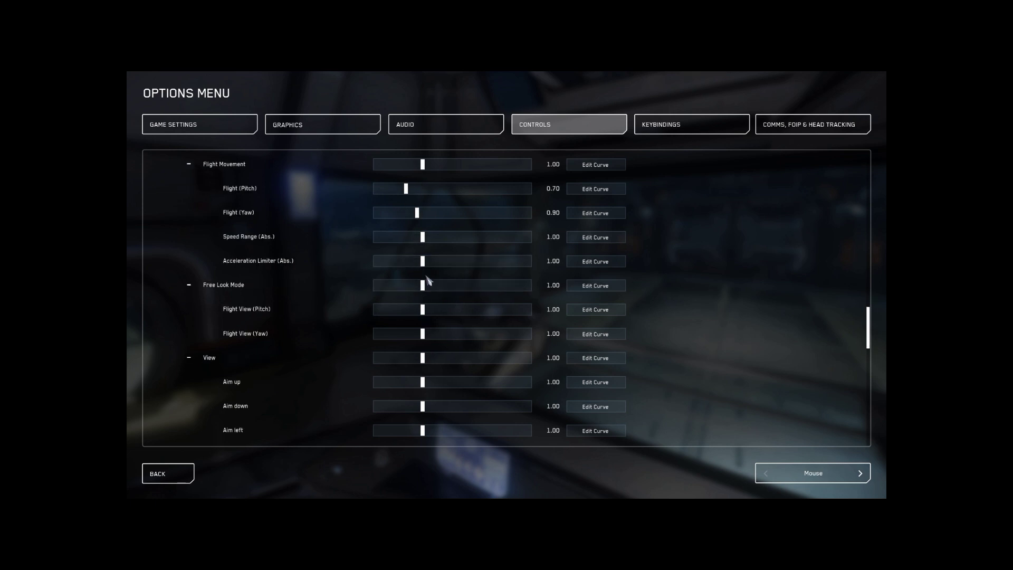
scroll(427, 280, "down", 4)
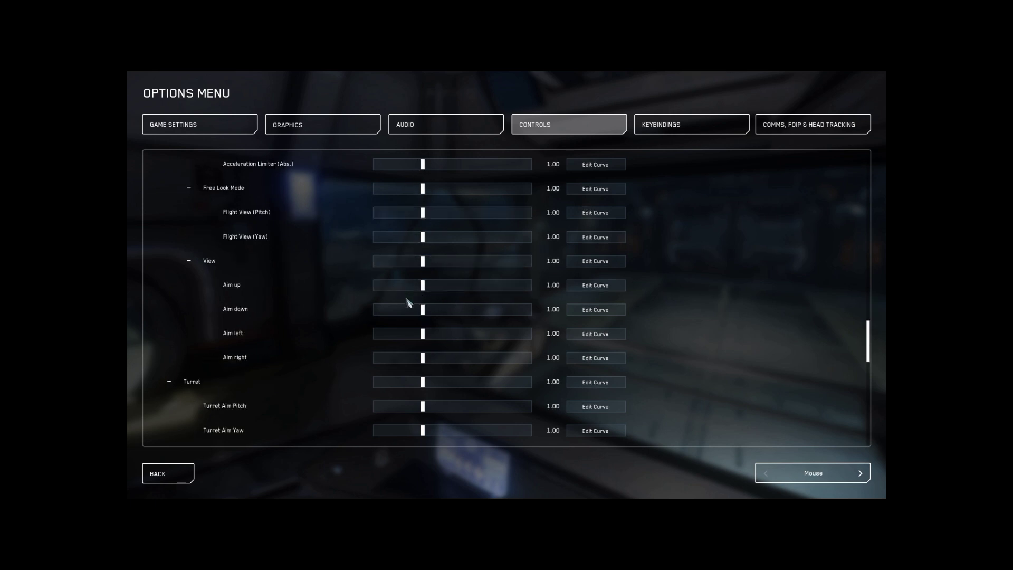
scroll(409, 303, "down", 11)
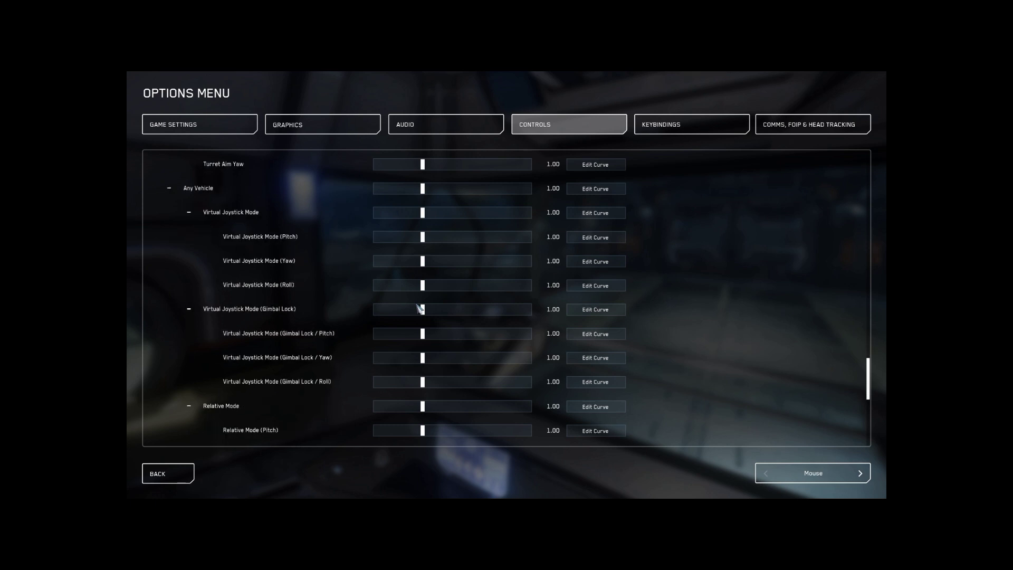
scroll(419, 309, "down", 14)
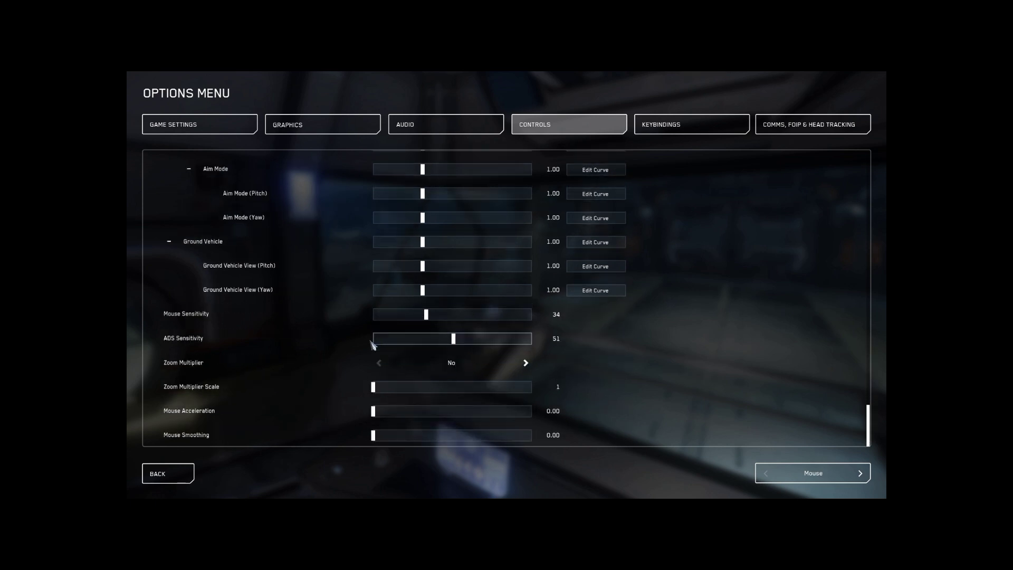
left_click_drag(452, 339, 420, 340)
left_click_drag(425, 315, 415, 317)
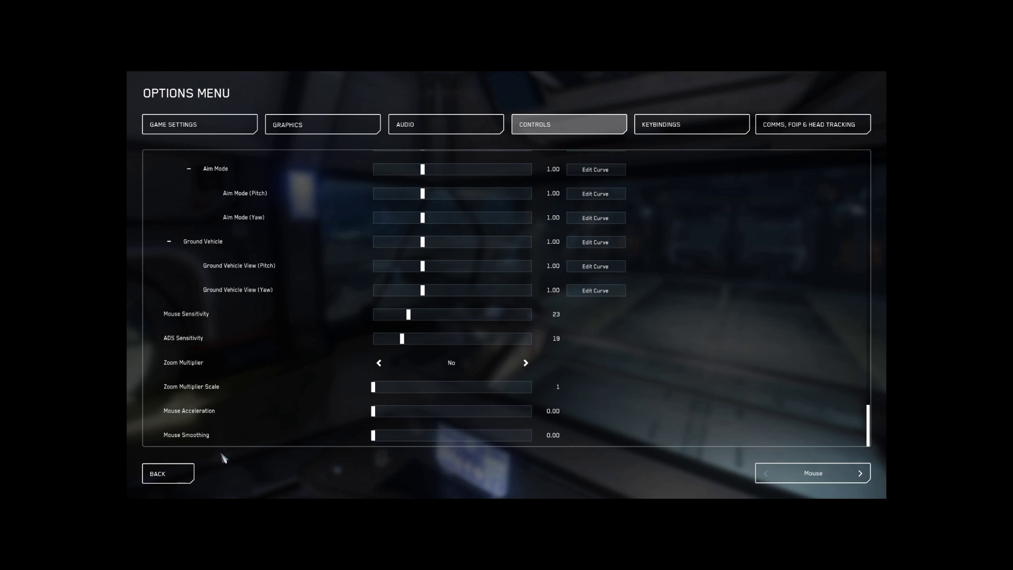
Step: Leave the options and enter the Stanton System as the Universe destination
left_click(189, 480)
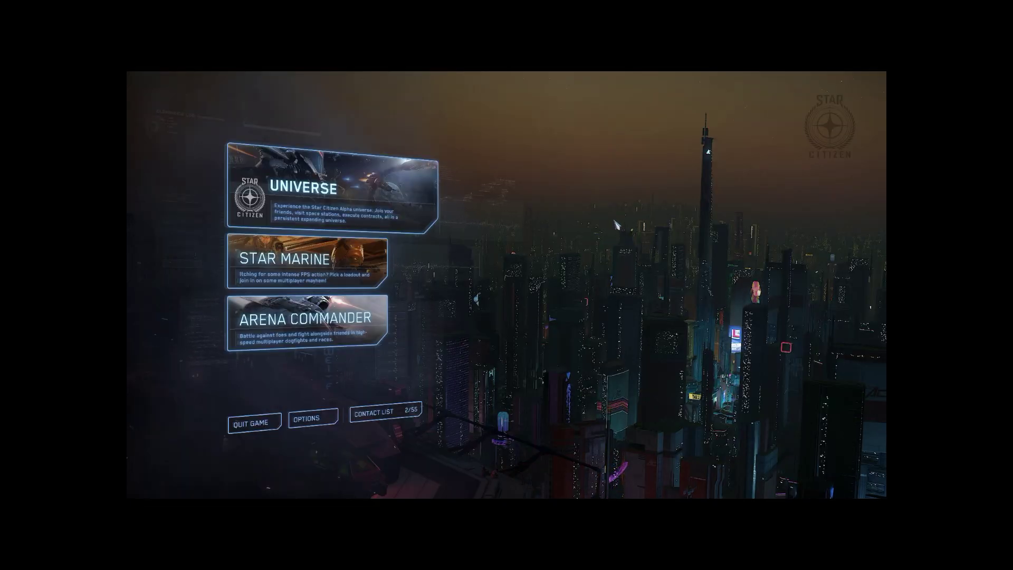
left_click(332, 203)
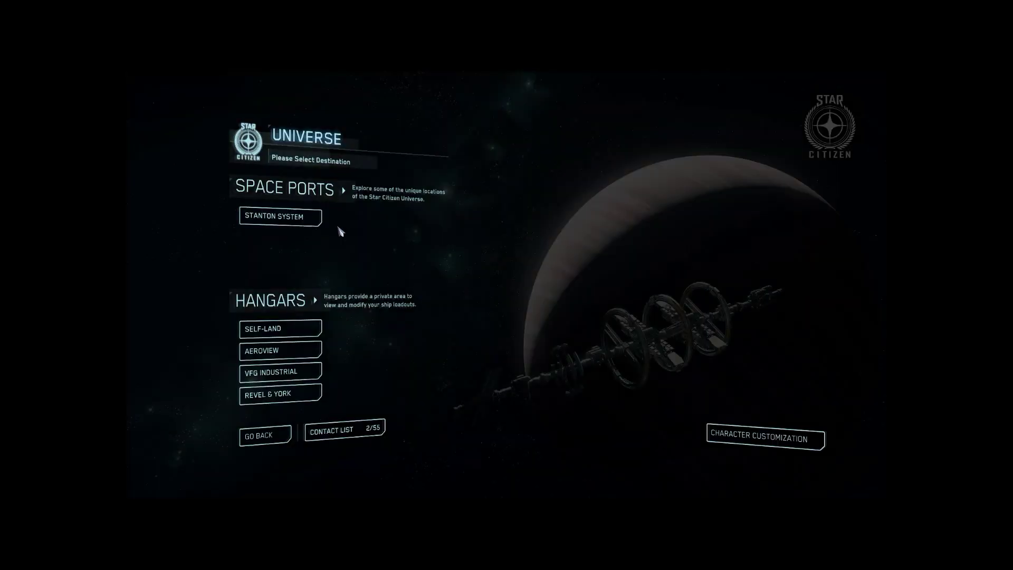
left_click(304, 223)
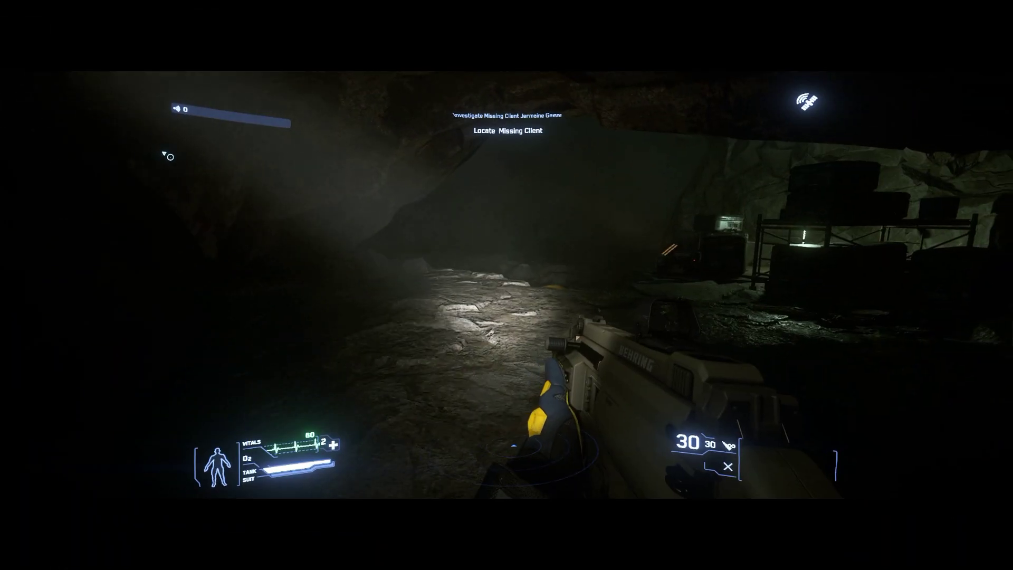
Step: Walk across the cave to the storage rack and continue past its crates toward the rock wall
key("w")
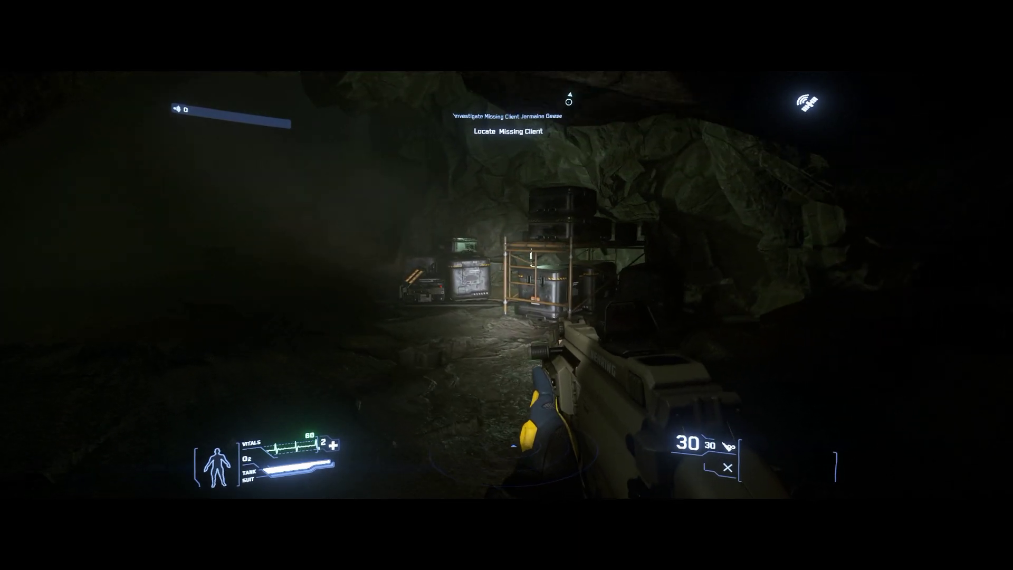
key("w")
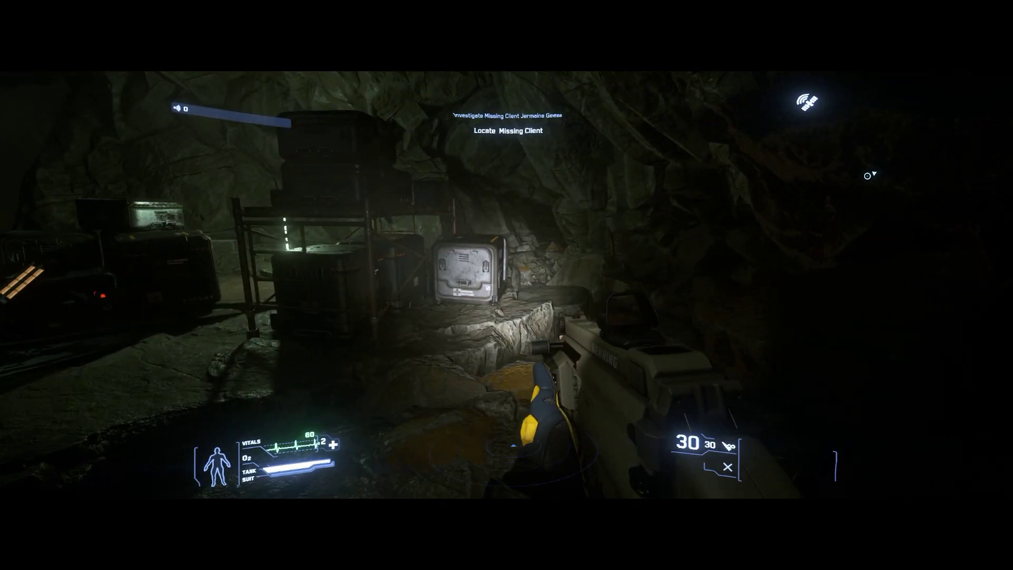
key("w")
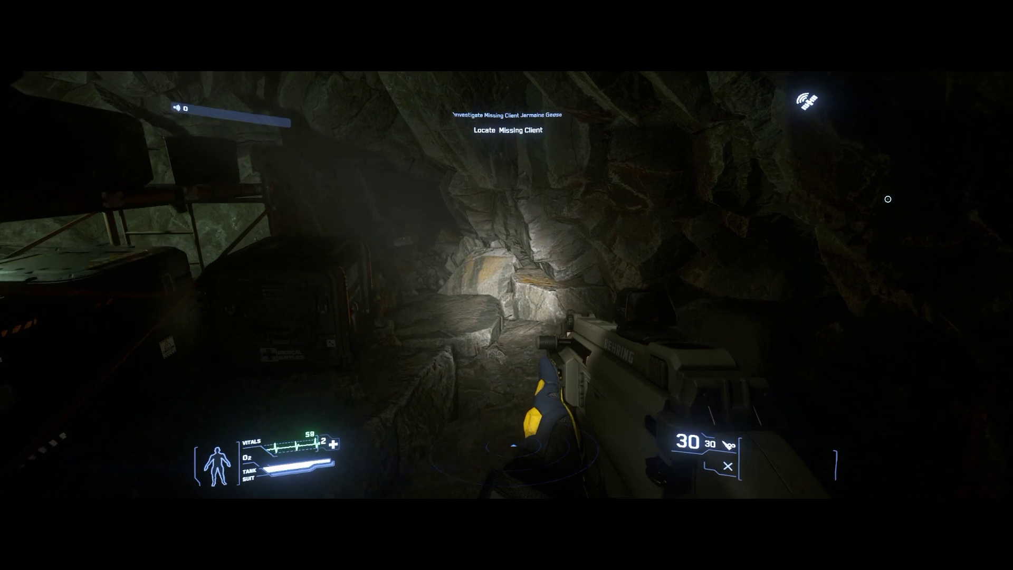
key("w")
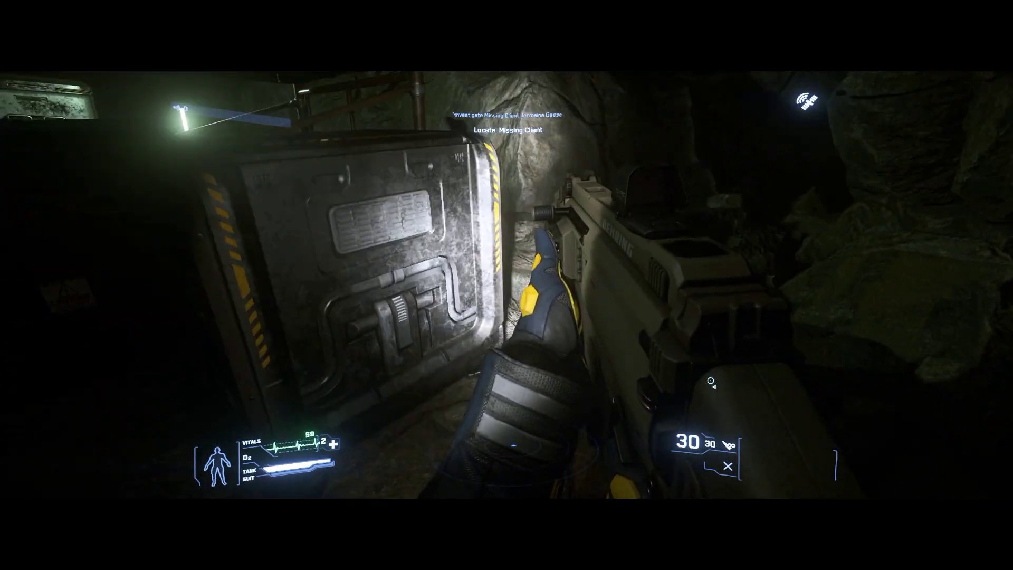
key("w")
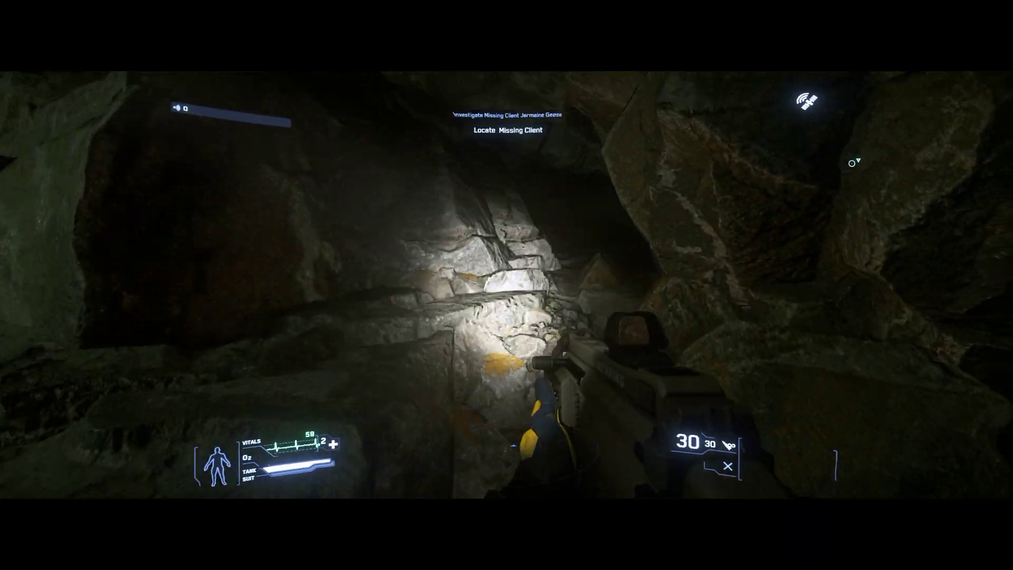
Step: Move through the narrow rock passage into the open cavern toward the stacked containers
key("w")
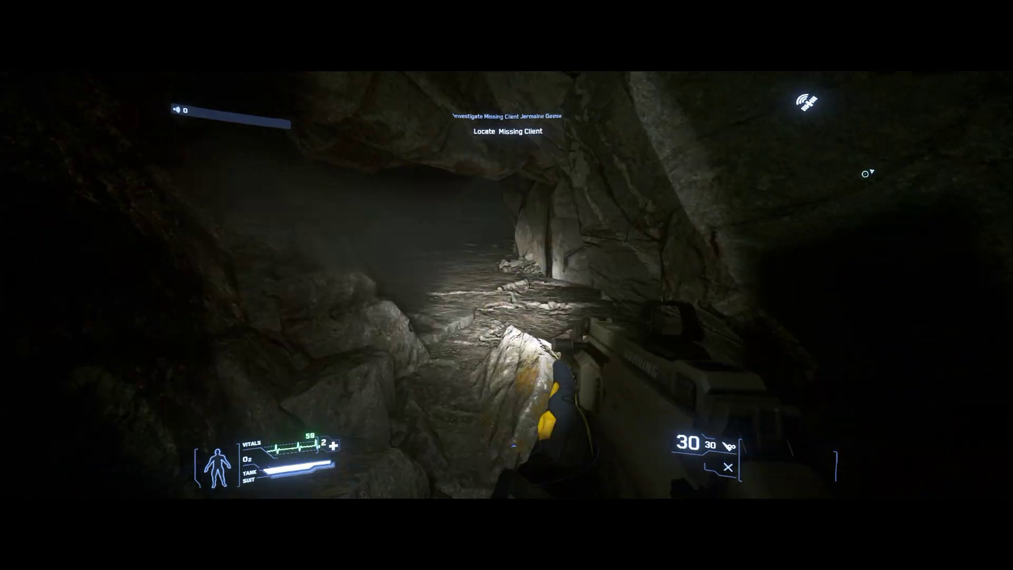
key("w")
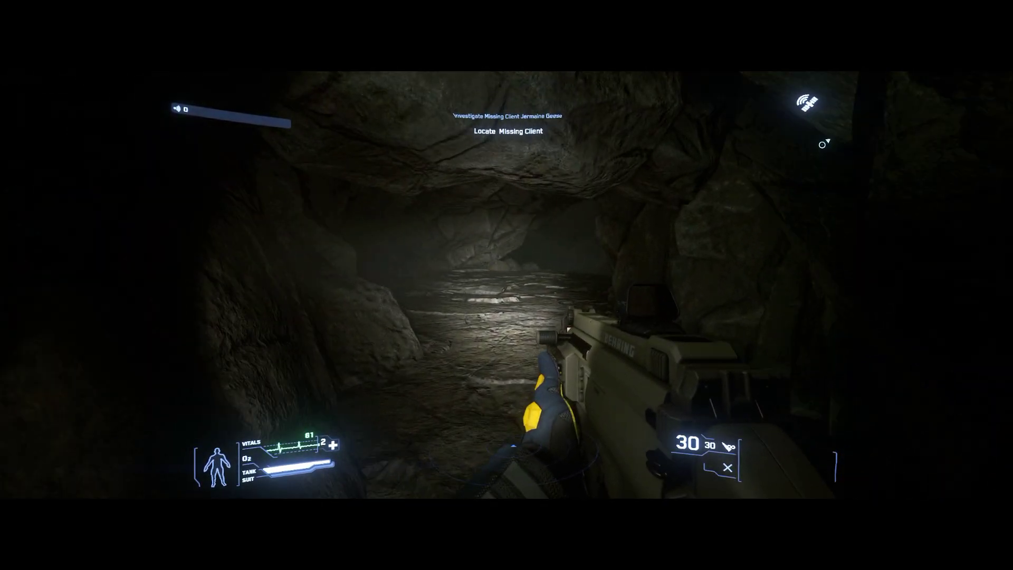
key("w")
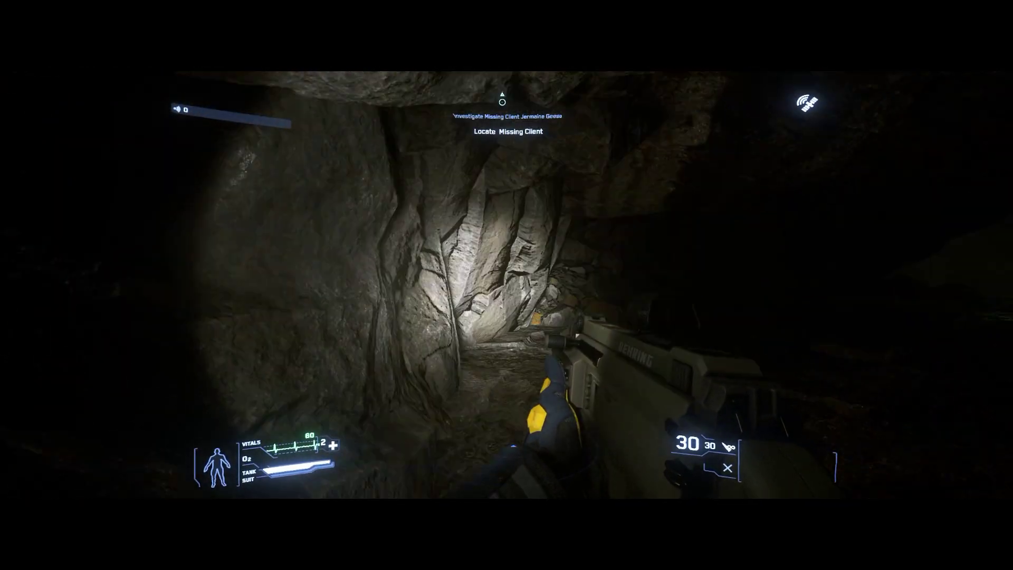
key("w")
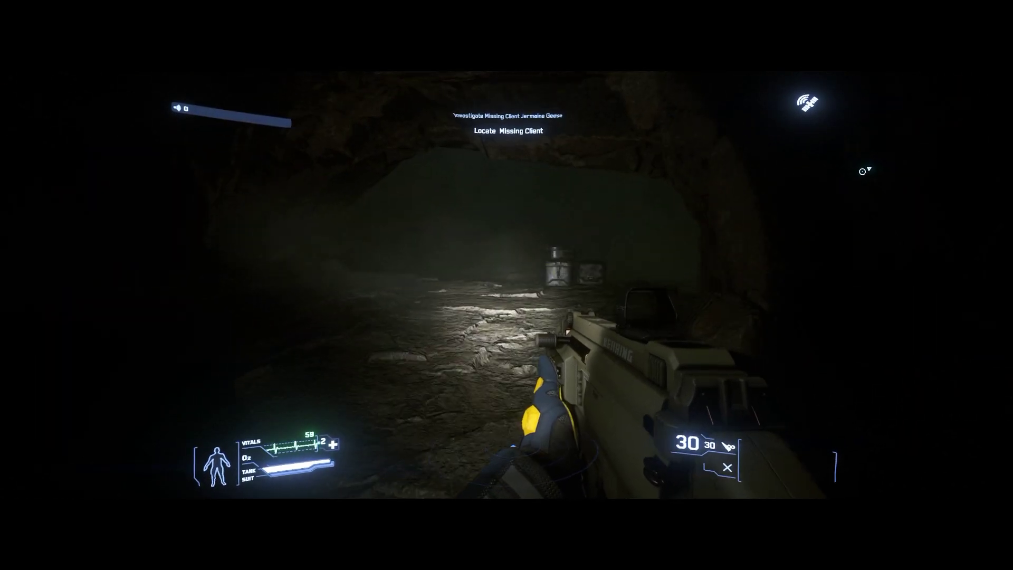
key("w")
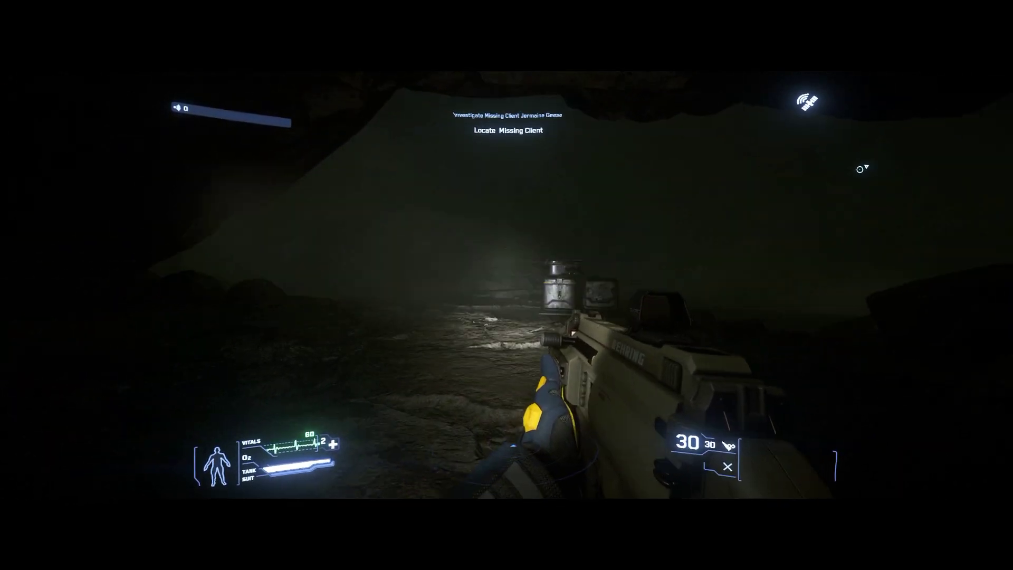
Step: Explore the dark cavern around the stacked crates and continue past them in search of the missing client
key("w")
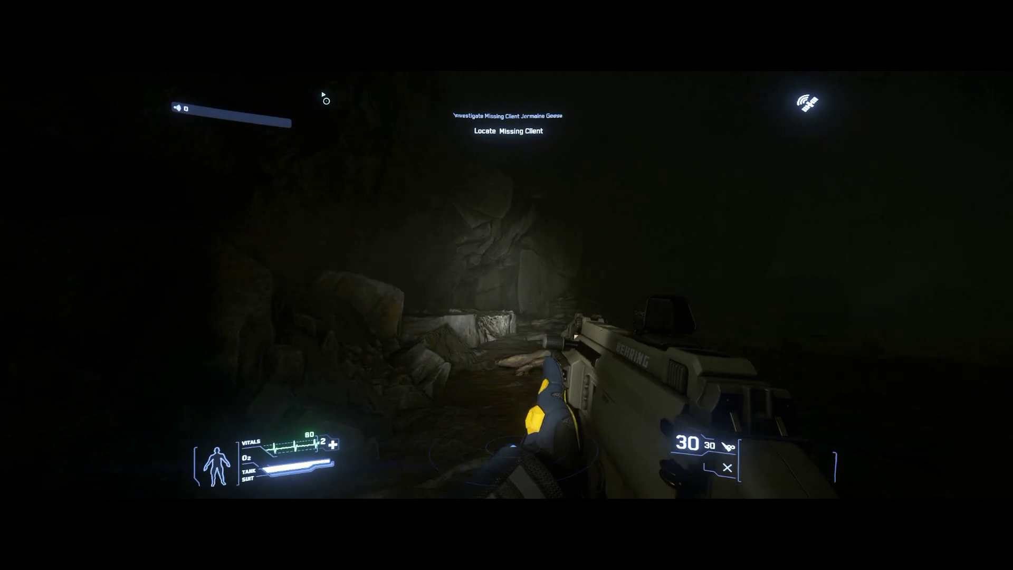
key("w")
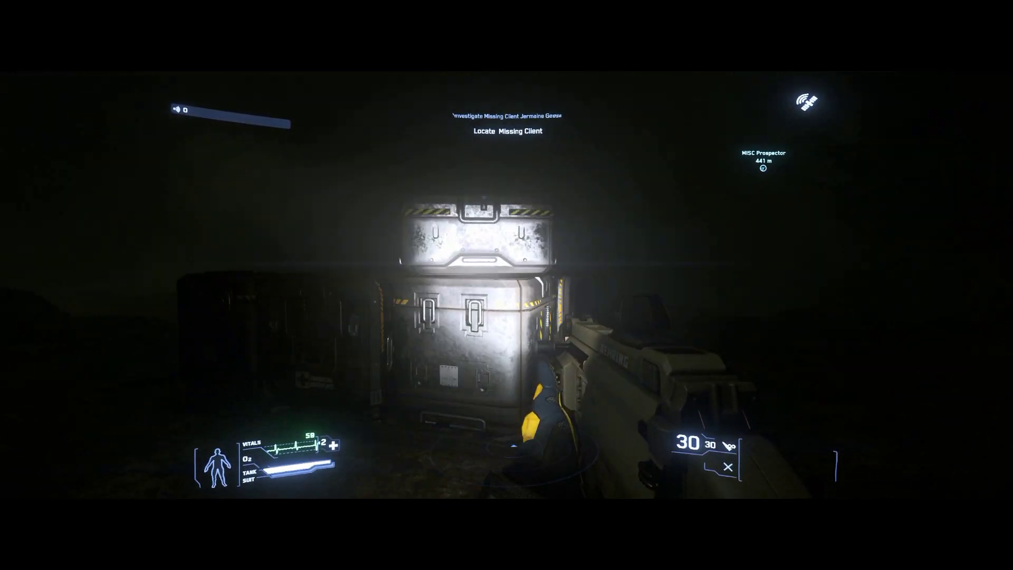
key("w")
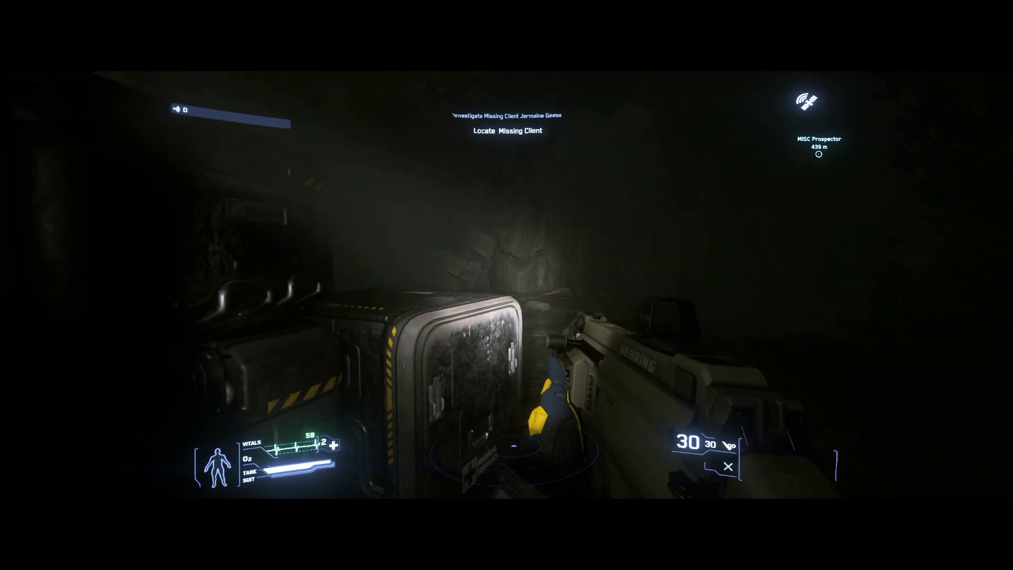
key("w")
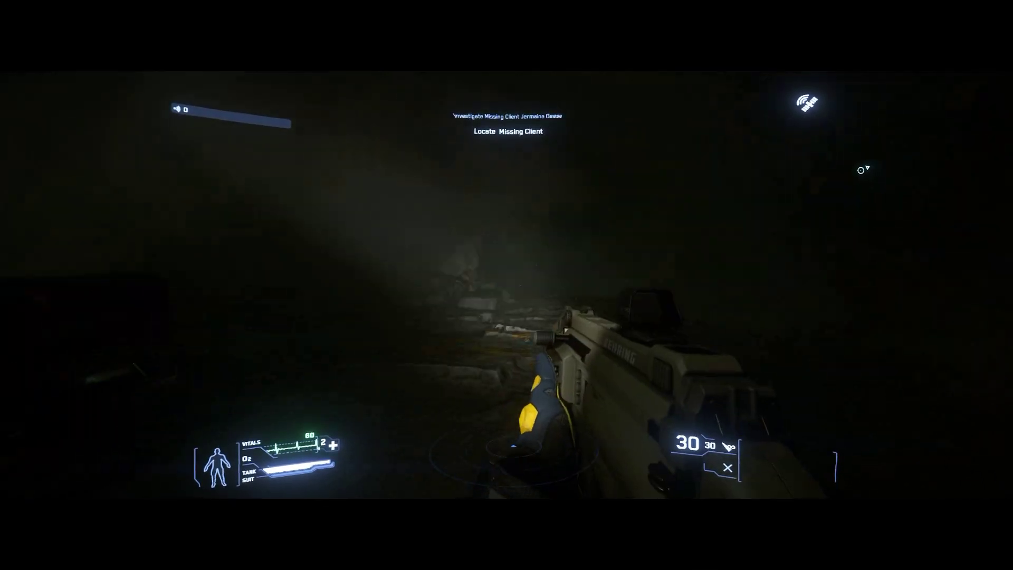